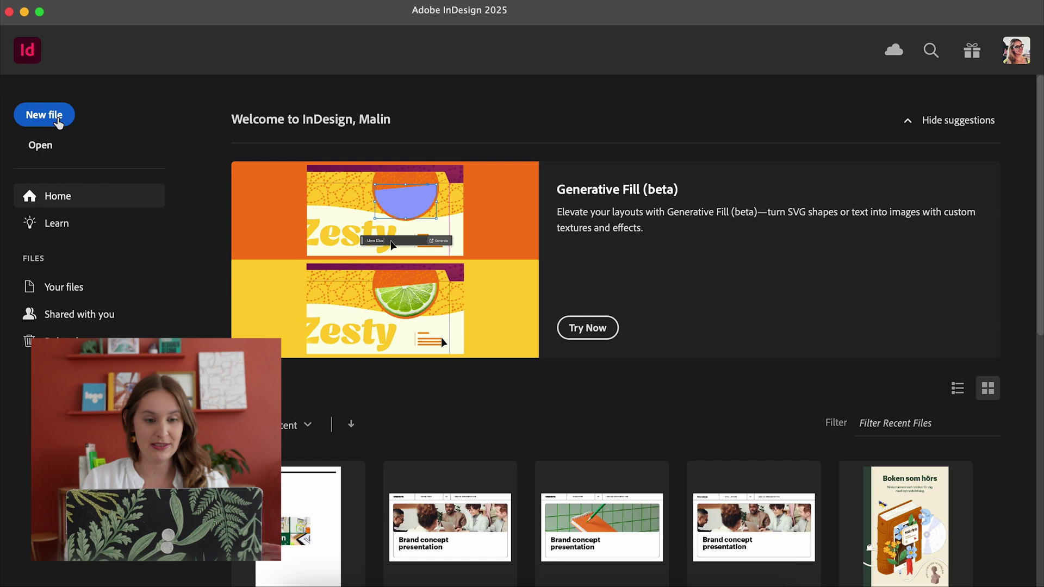
- Start a new Print document from the A4 preset with 5 pages
click(44, 115)
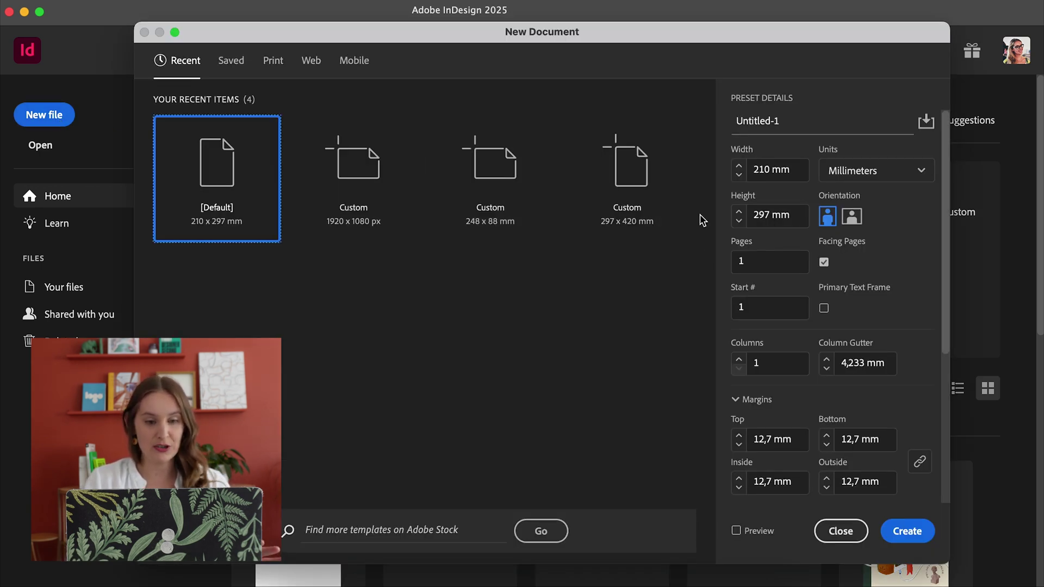
click(281, 66)
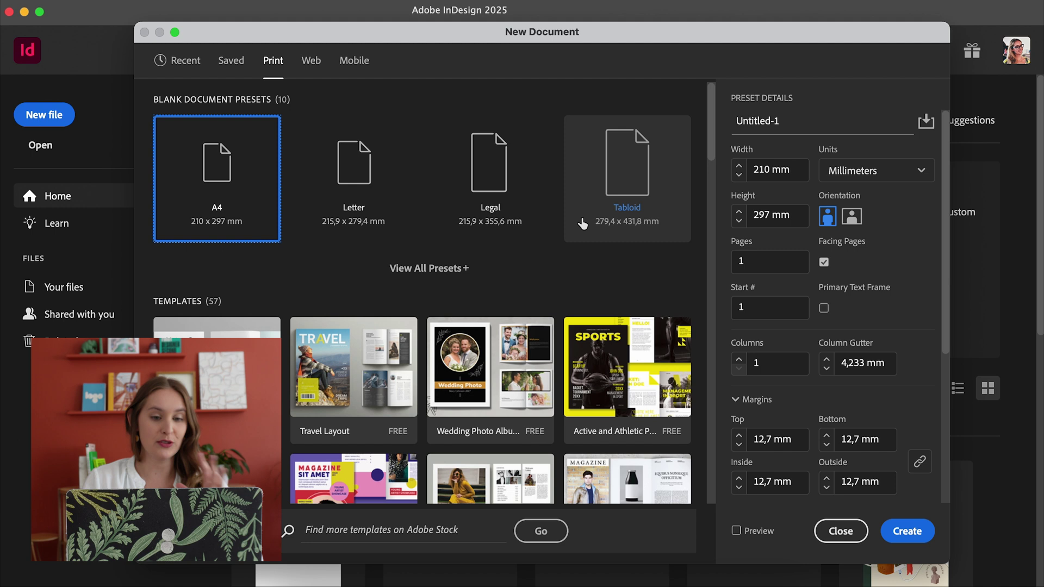
click(747, 262)
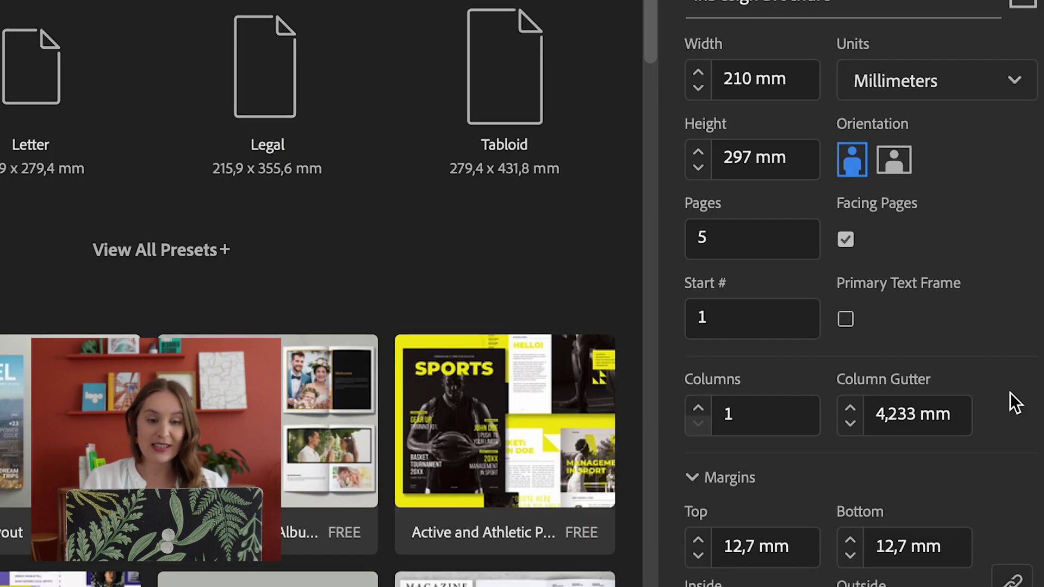
scroll(917, 350, down, 3)
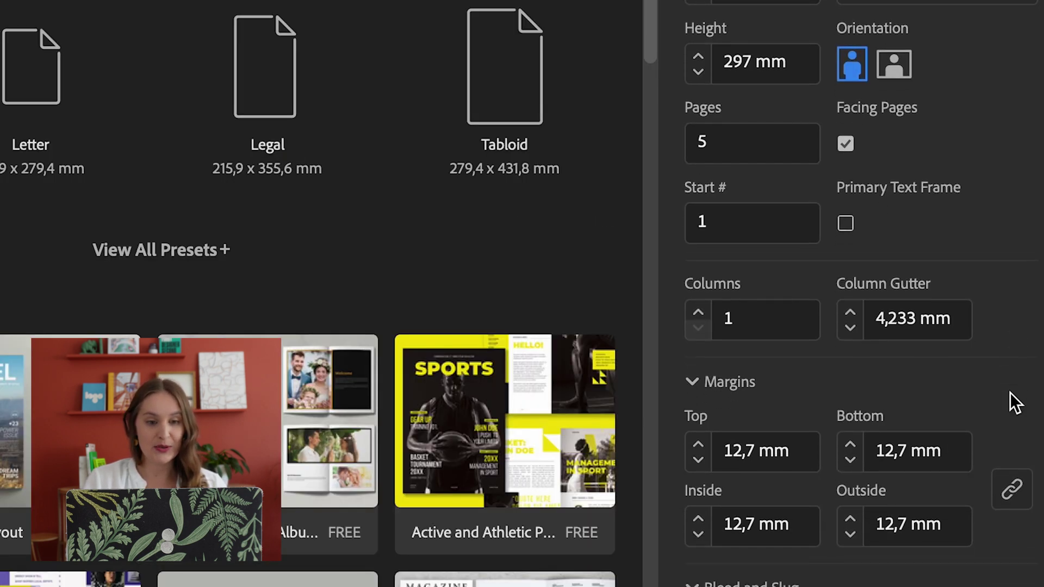
scroll(1010, 392, down, 1)
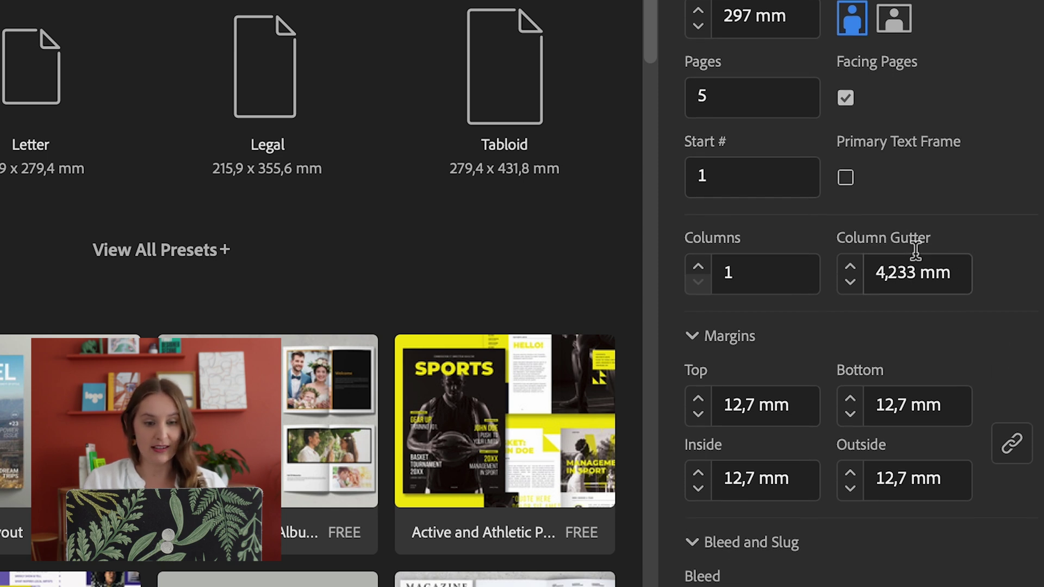
- Try 2 and 3 page columns, then set the columns back to 1
click(698, 267)
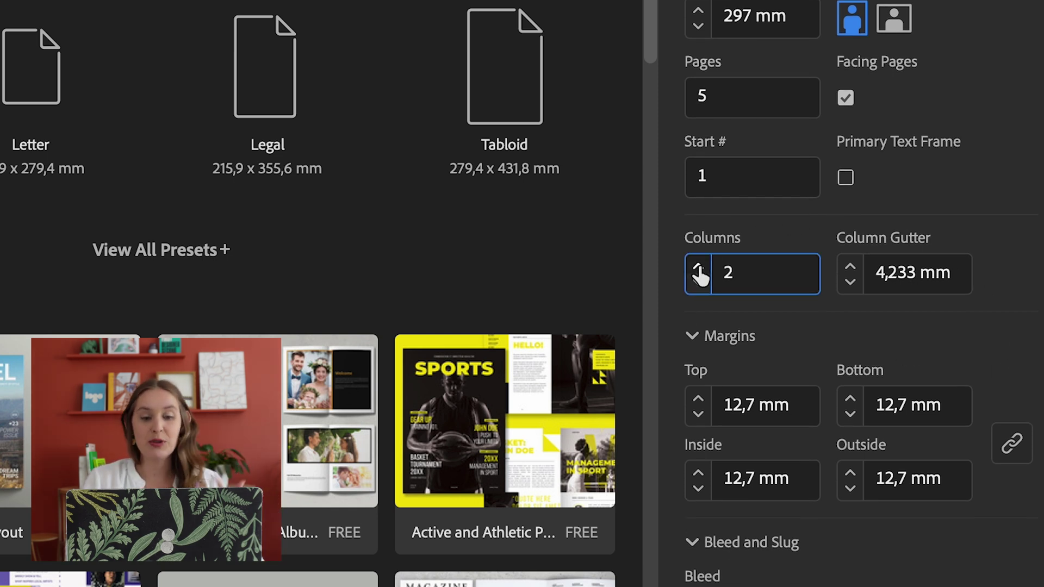
click(699, 267)
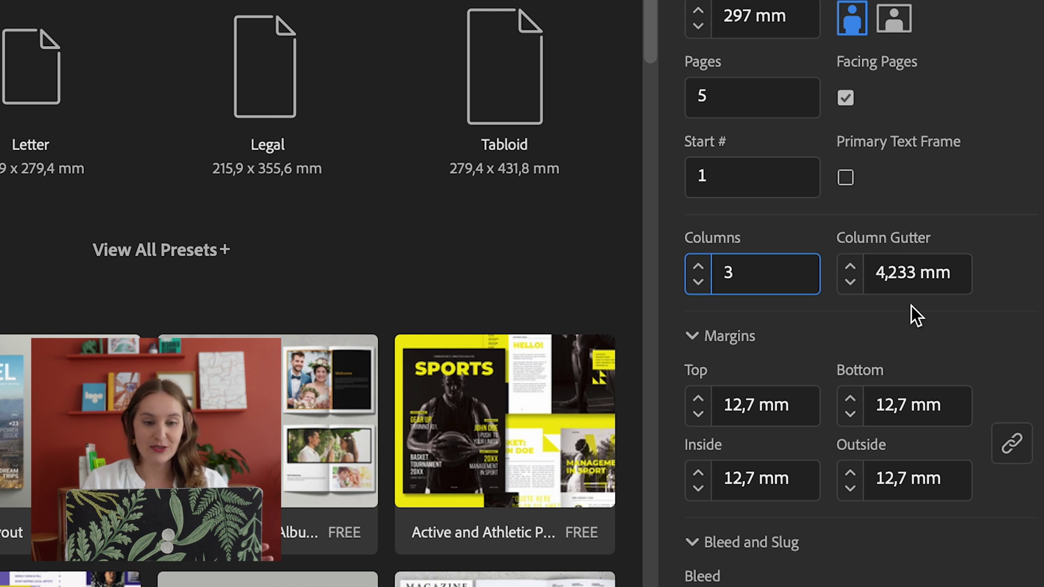
click(699, 283)
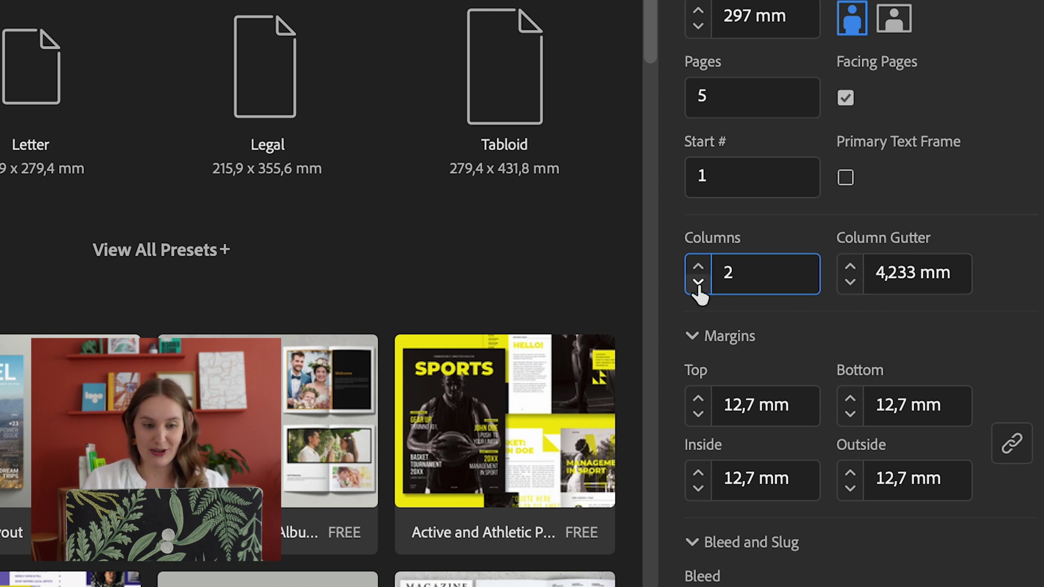
click(698, 282)
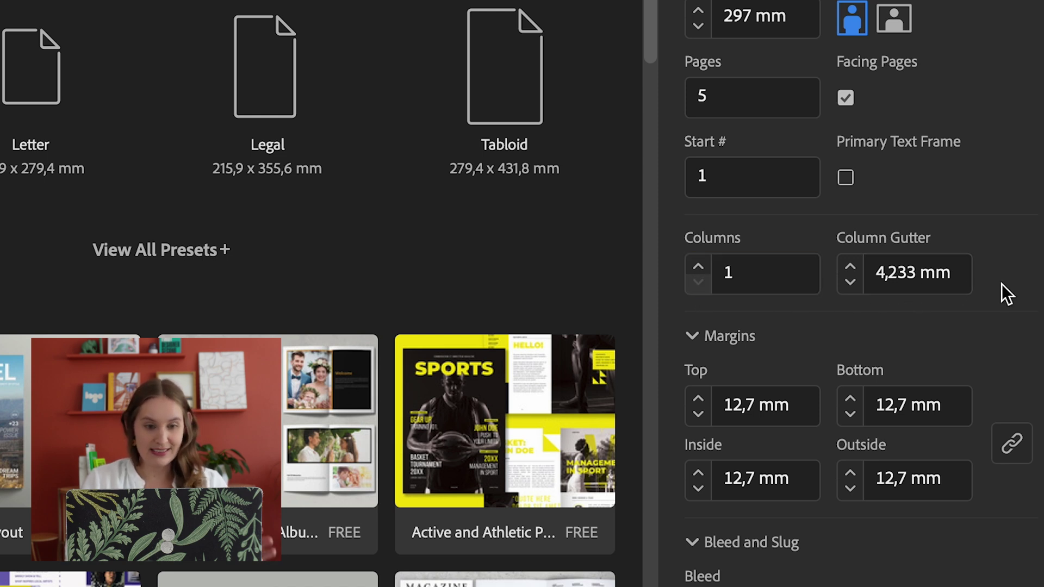
- Set a 3 mm bleed on all sides and create the InDesign Brochure document
scroll(719, 479, down, 5)
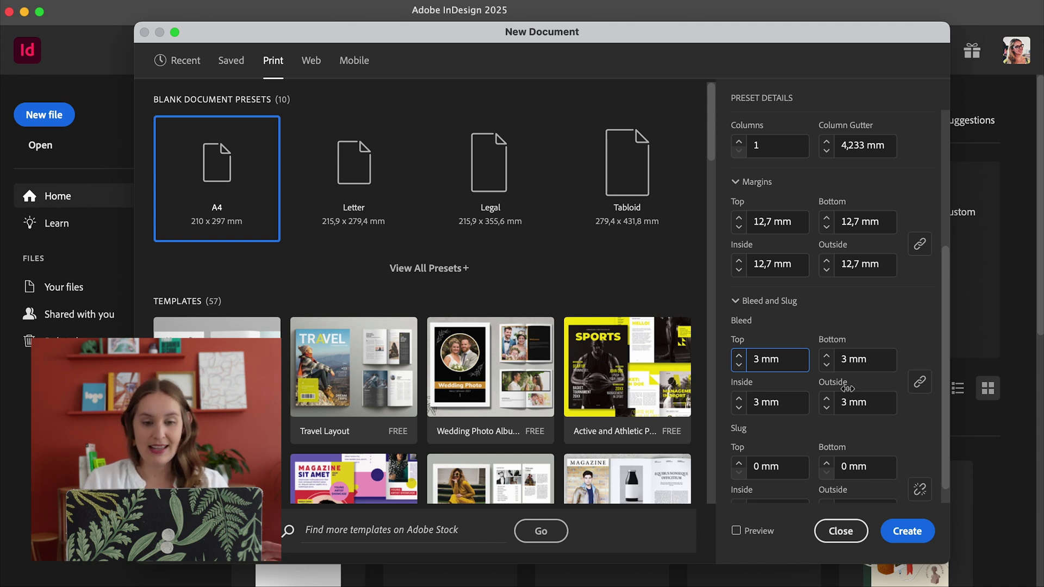
click(907, 533)
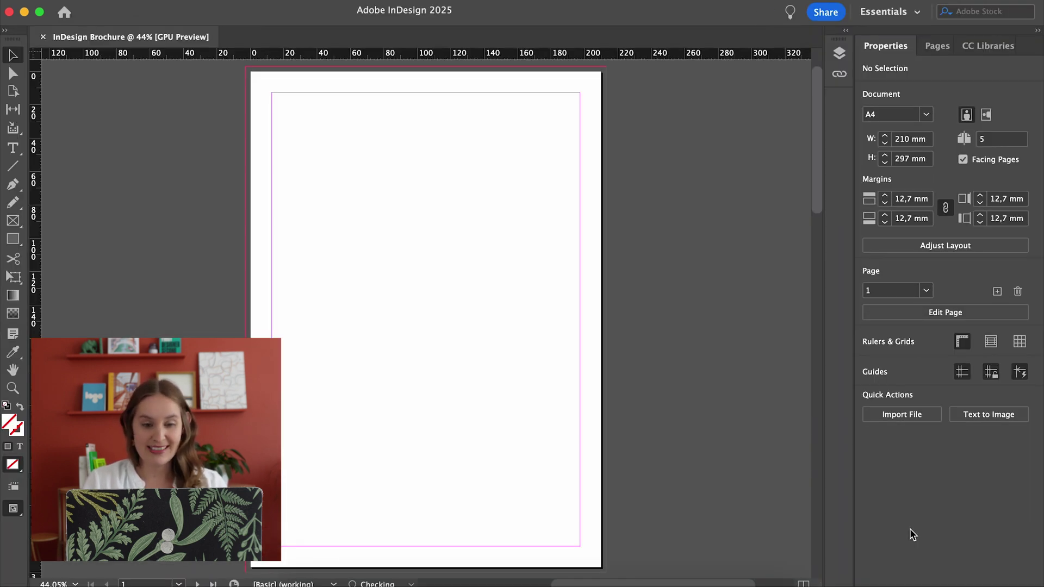
- Switch to the Advanced workspace and open the A-Parent spread from the Pages panel
click(914, 12)
click(915, 13)
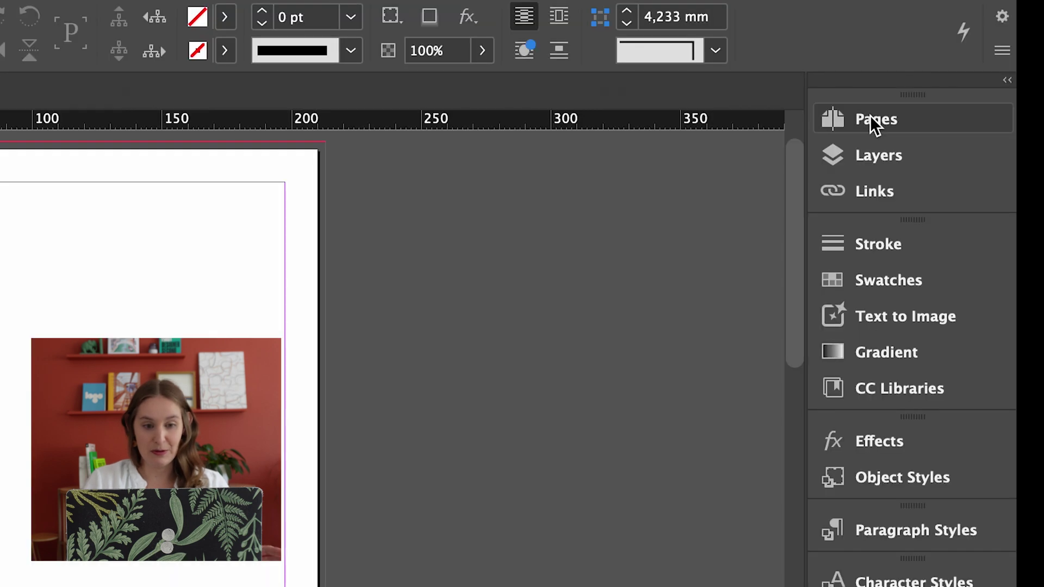
click(959, 99)
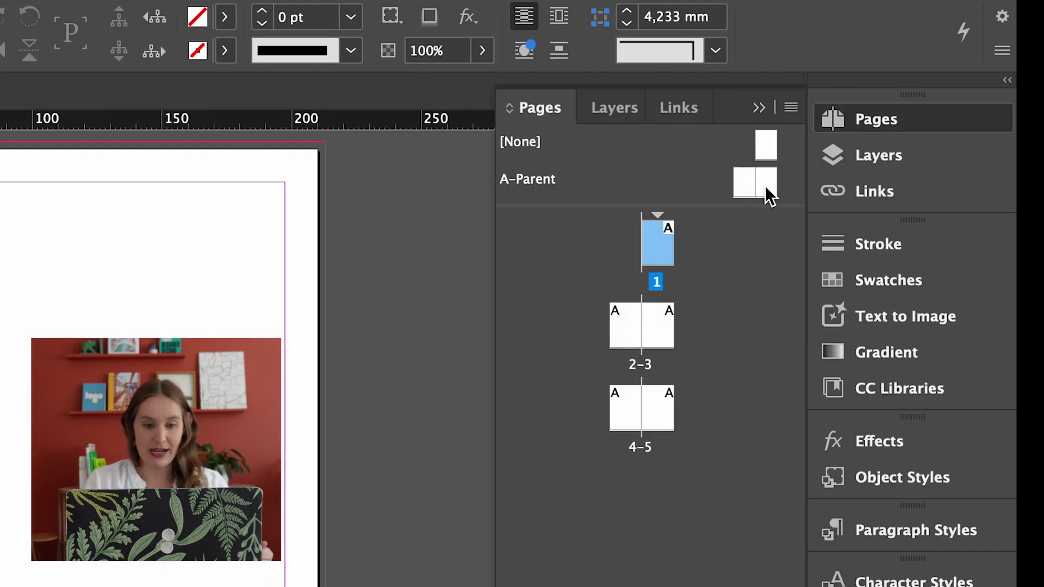
double_click(746, 182)
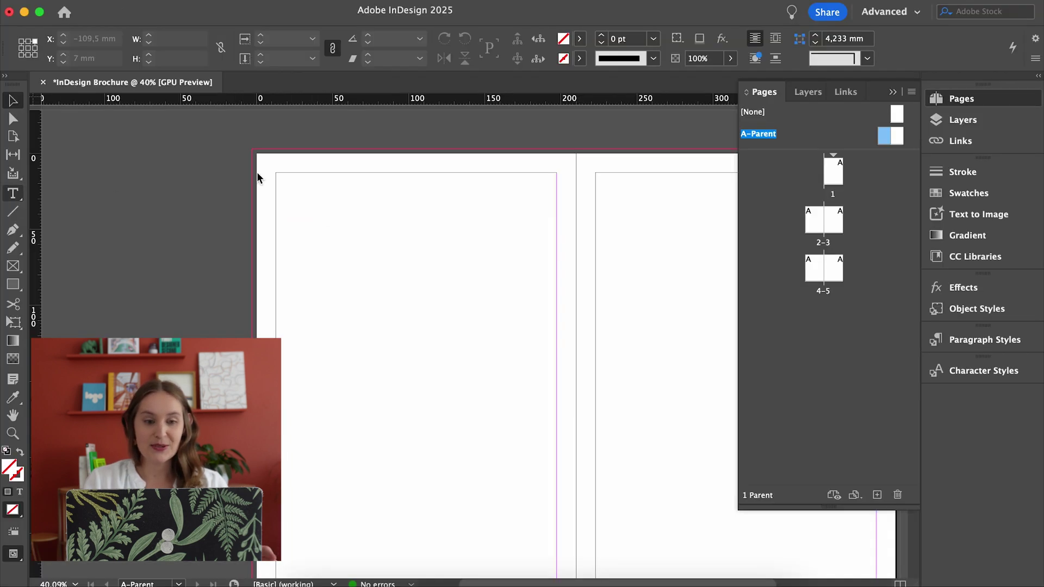
- Add an 'INDESIGN BROCHURE' header frame in Montserrat Bold, All Caps, tracking 300
key(t)
drag(286, 181, 422, 189)
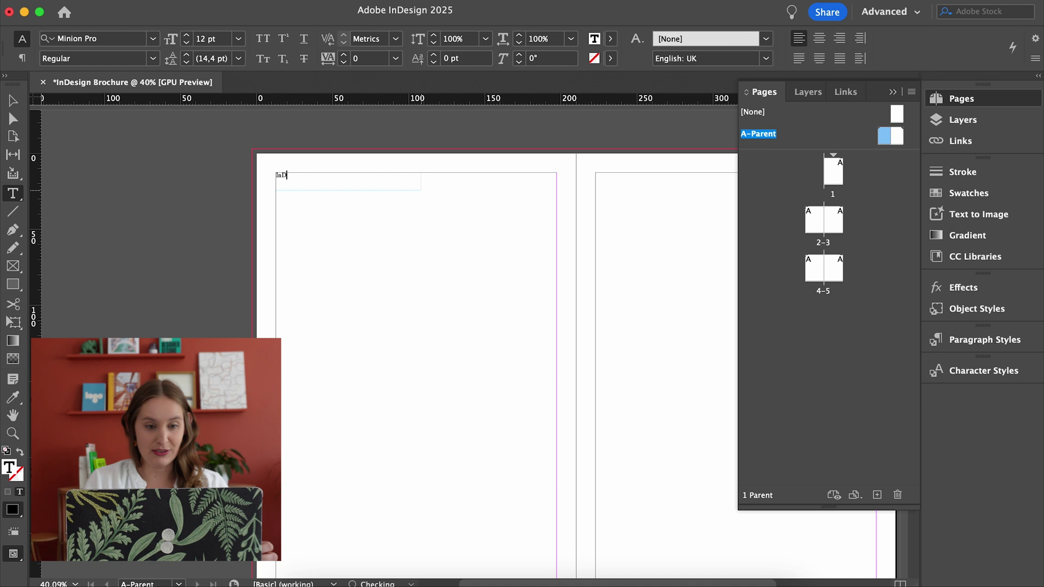
key(super+a)
click(98, 38)
text(mont)
click(93, 128)
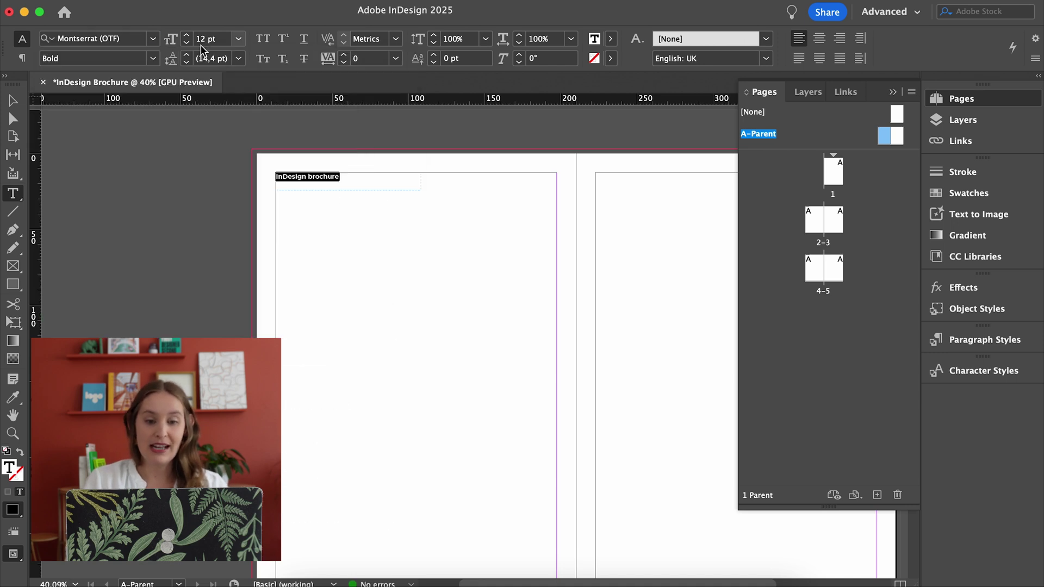
click(263, 39)
click(370, 59)
text(300)
key(Return)
key(Escape)
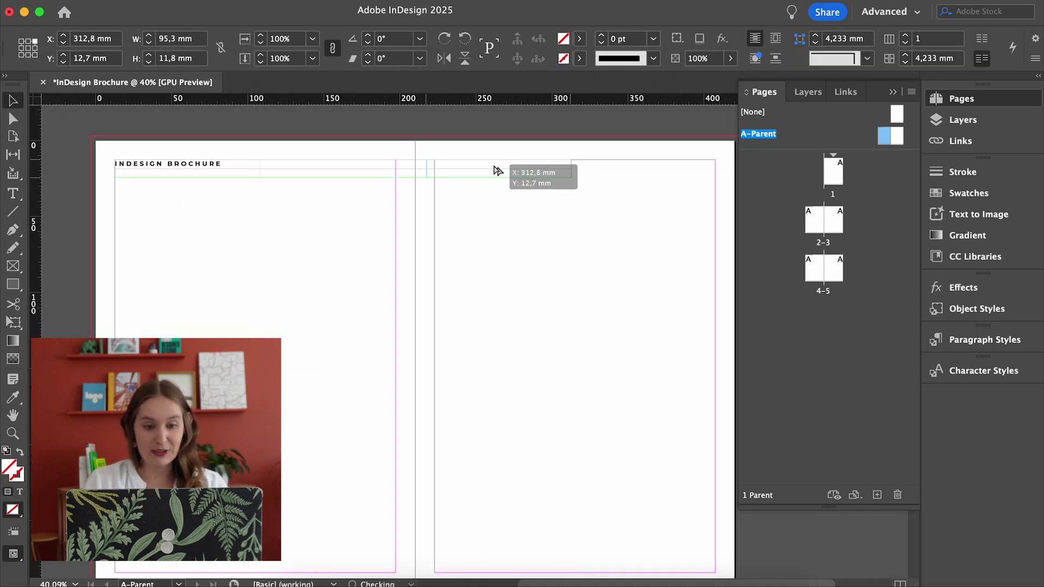
- Apply the A-Parent page to all pages of the document
double_click(835, 173)
right_click(836, 173)
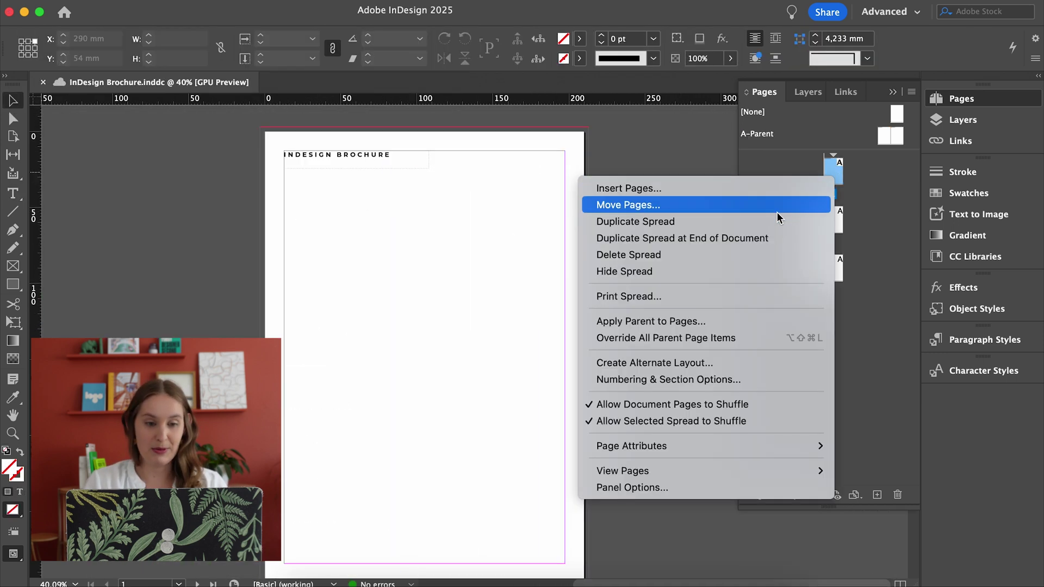
click(760, 321)
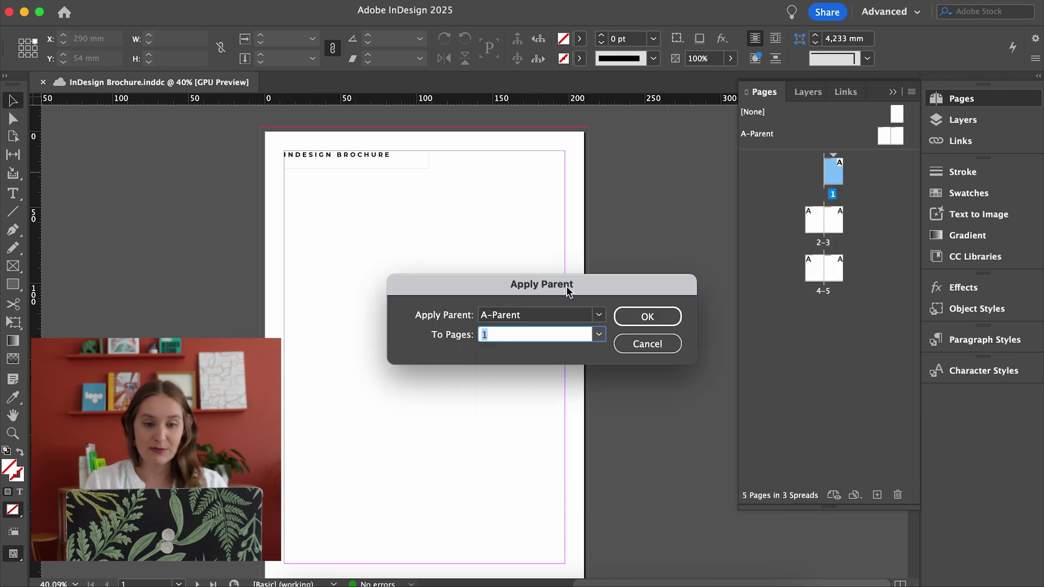
click(599, 339)
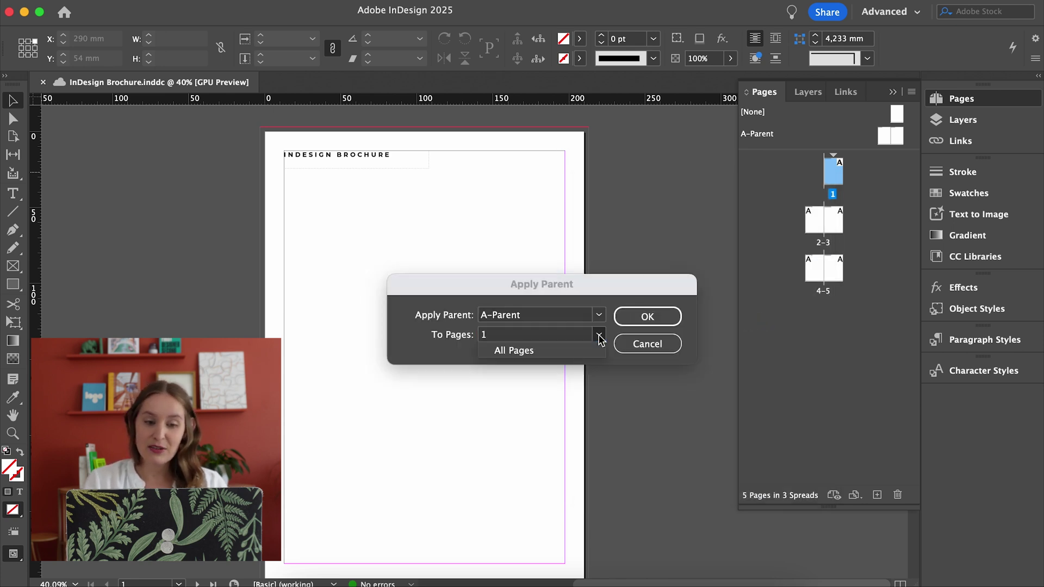
click(525, 354)
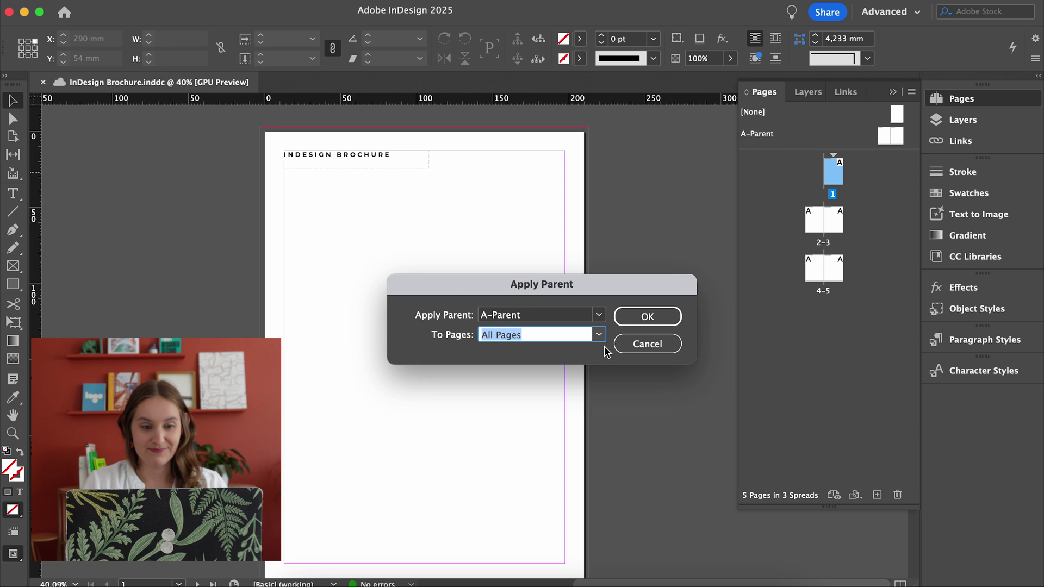
click(648, 316)
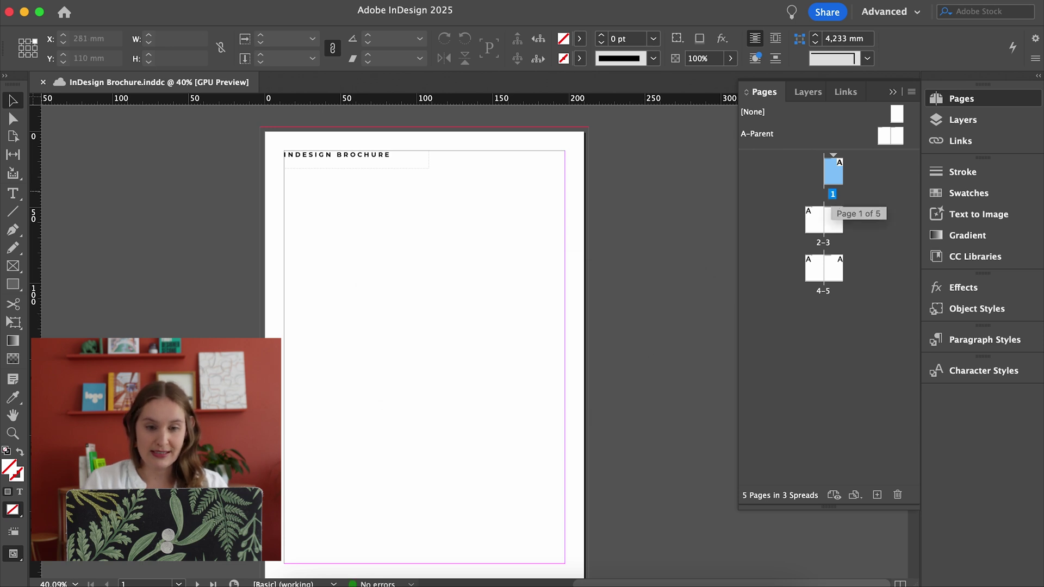
- Override the parent items on page 1 and delete its header frame
right_click(833, 175)
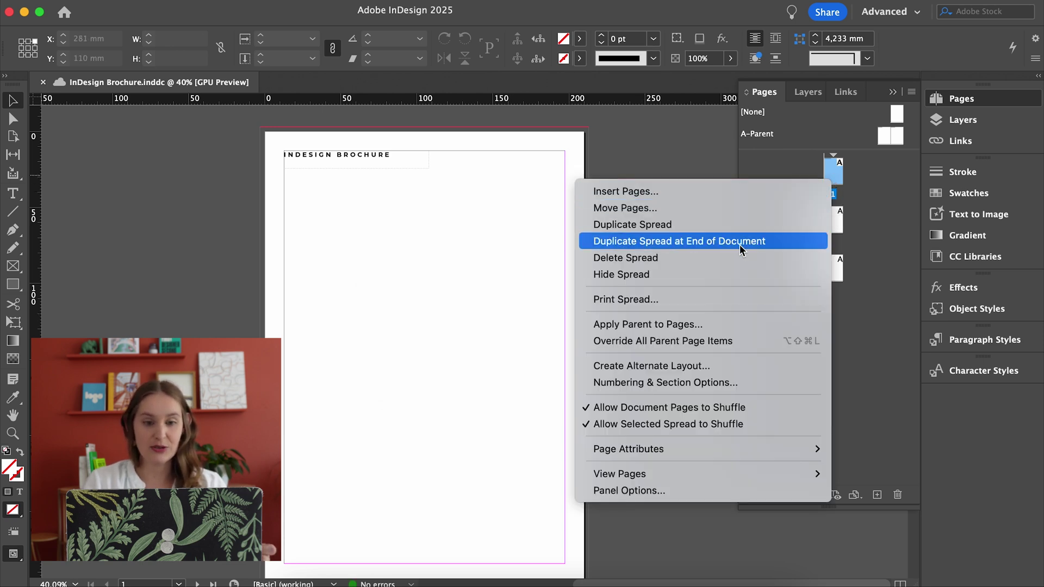
click(742, 339)
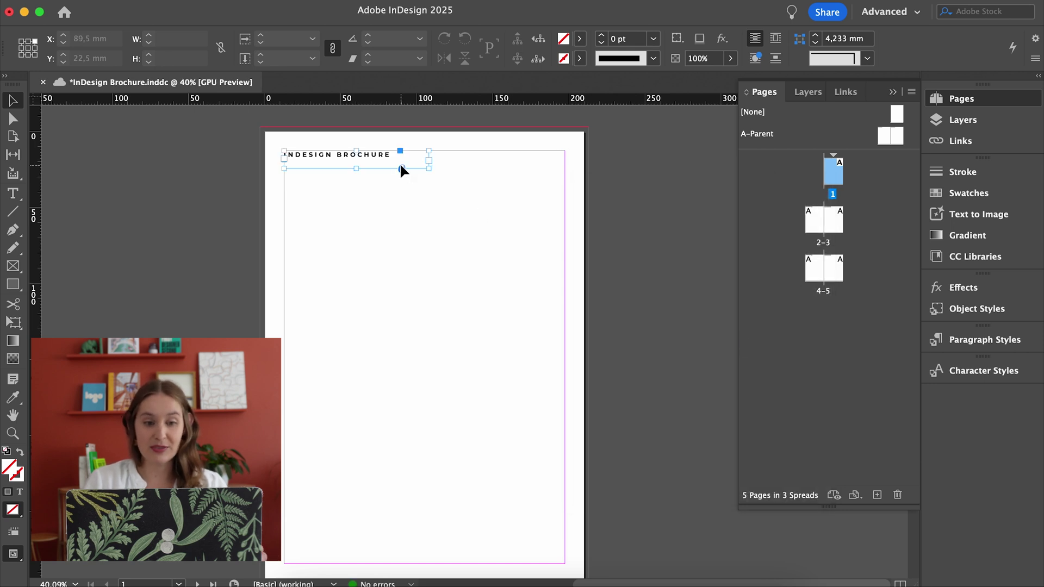
key(BackSpace)
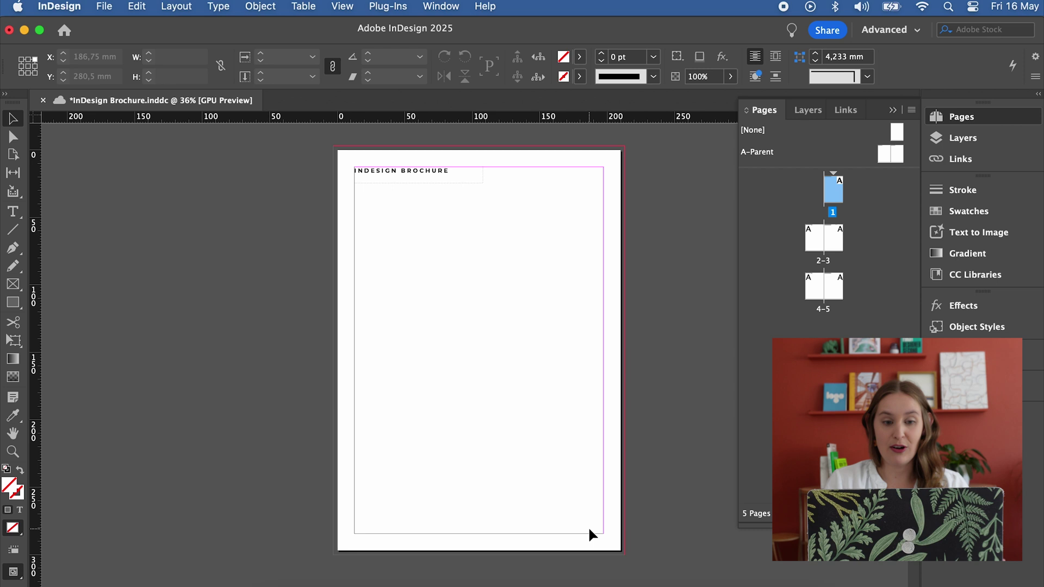
- Add a Current Page Number marker in a frame at the lower right of the parent page
double_click(886, 162)
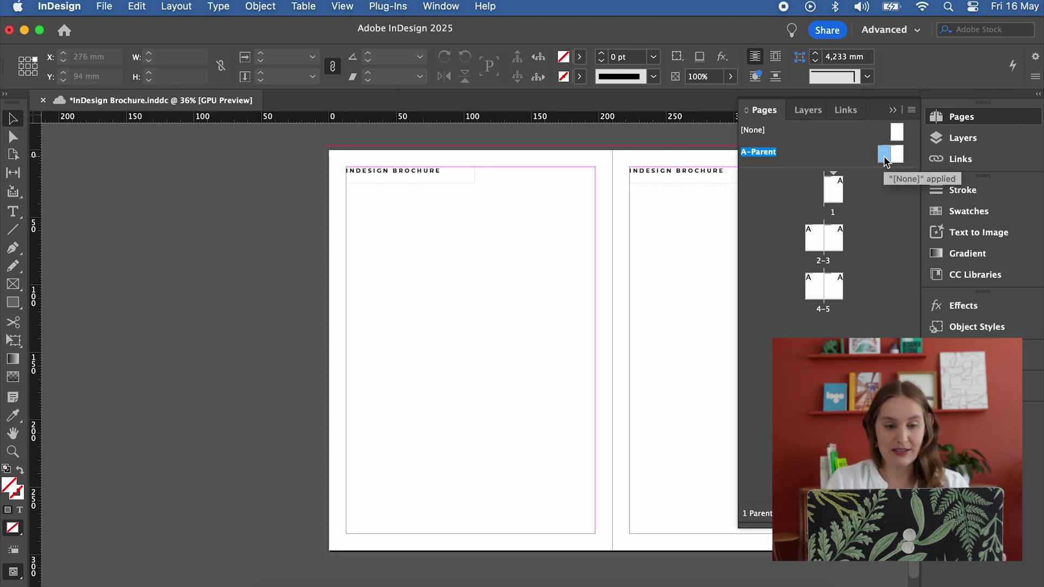
scroll(581, 499, up, 2)
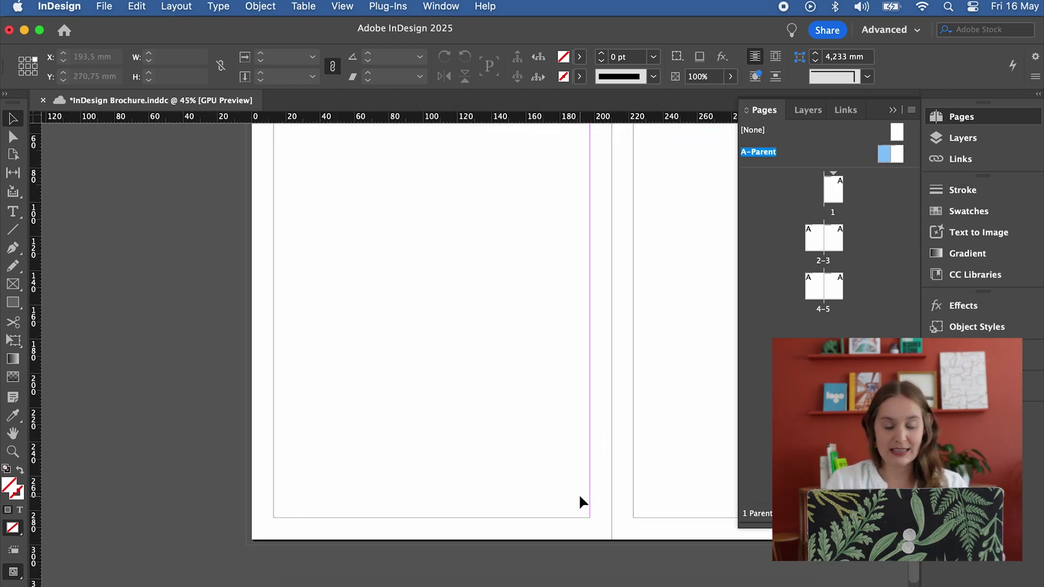
key(t)
drag(512, 487, 590, 517)
click(218, 6)
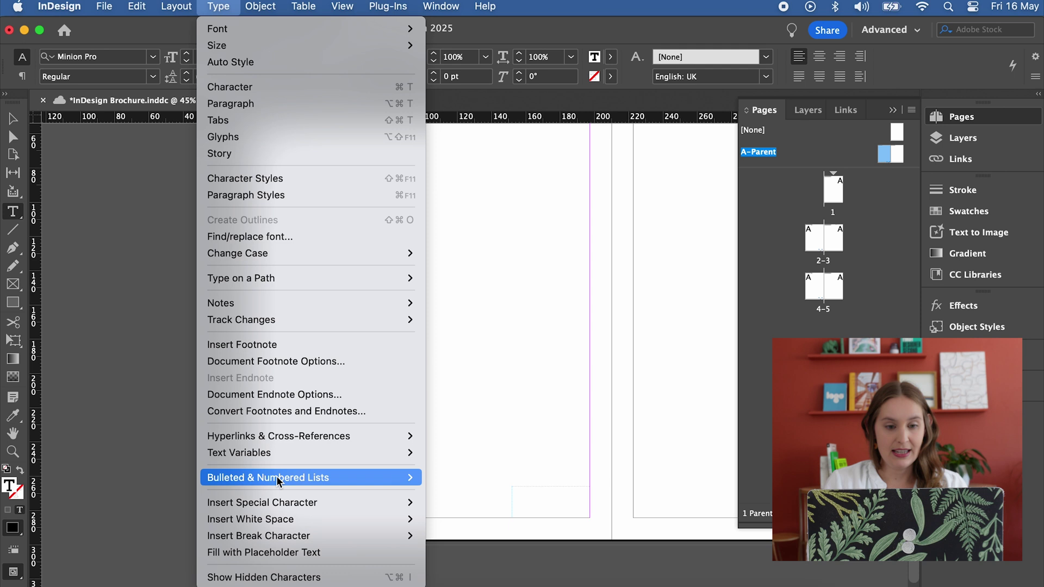
mouse_move(281, 506)
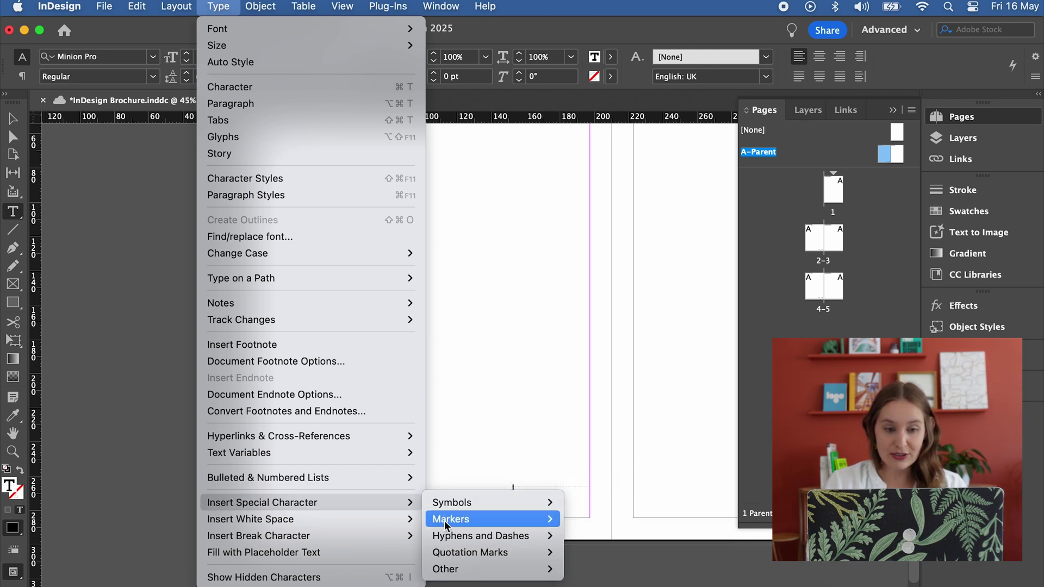
mouse_move(446, 527)
click(598, 520)
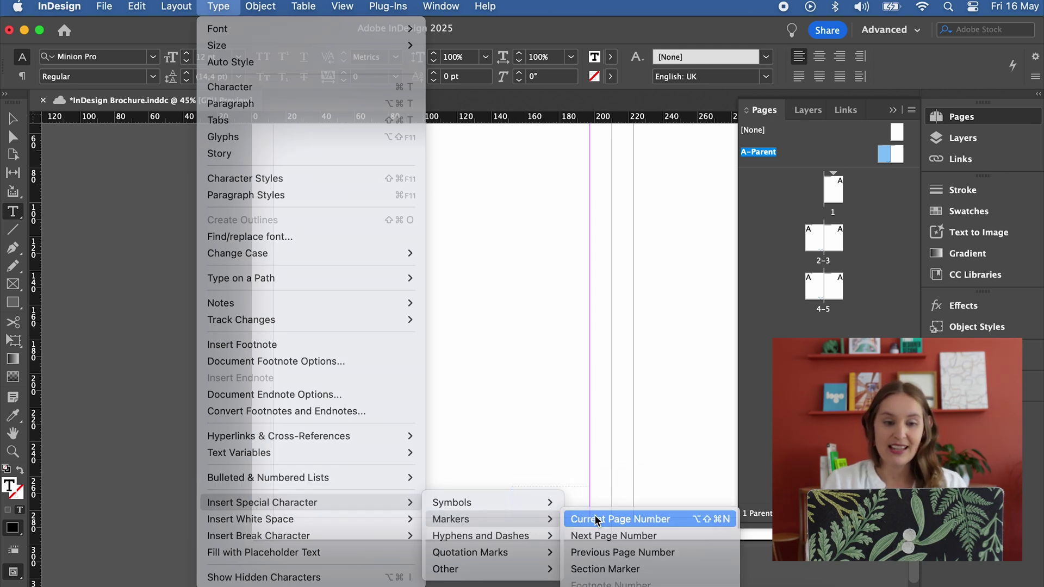
- Right-align the page number and set it in Articulat CF Medium 17 pt
double_click(515, 489)
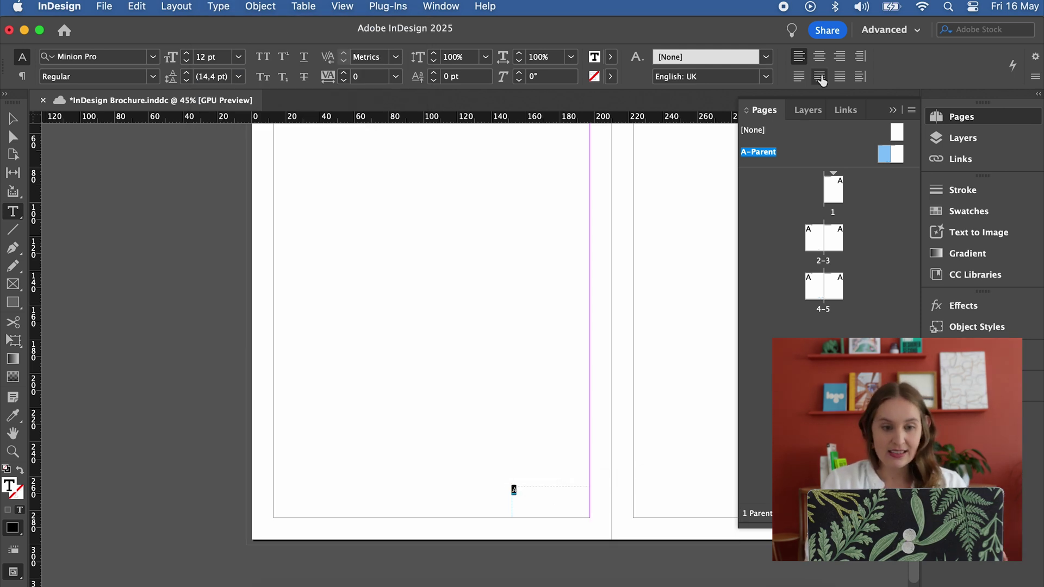
click(839, 56)
scroll(195, 57, up, 5)
click(93, 56)
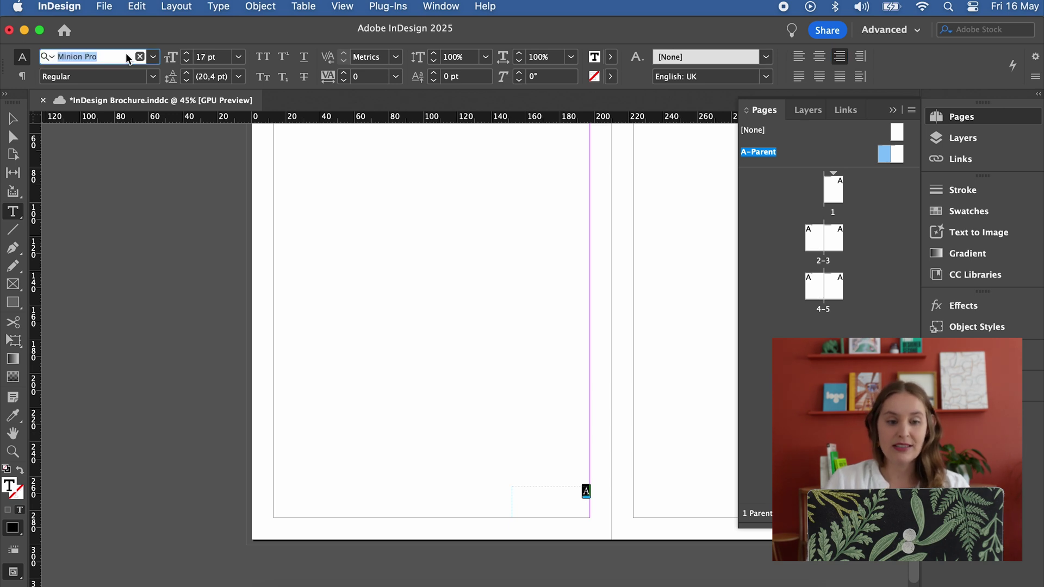
text(arti)
click(114, 218)
key(Escape)
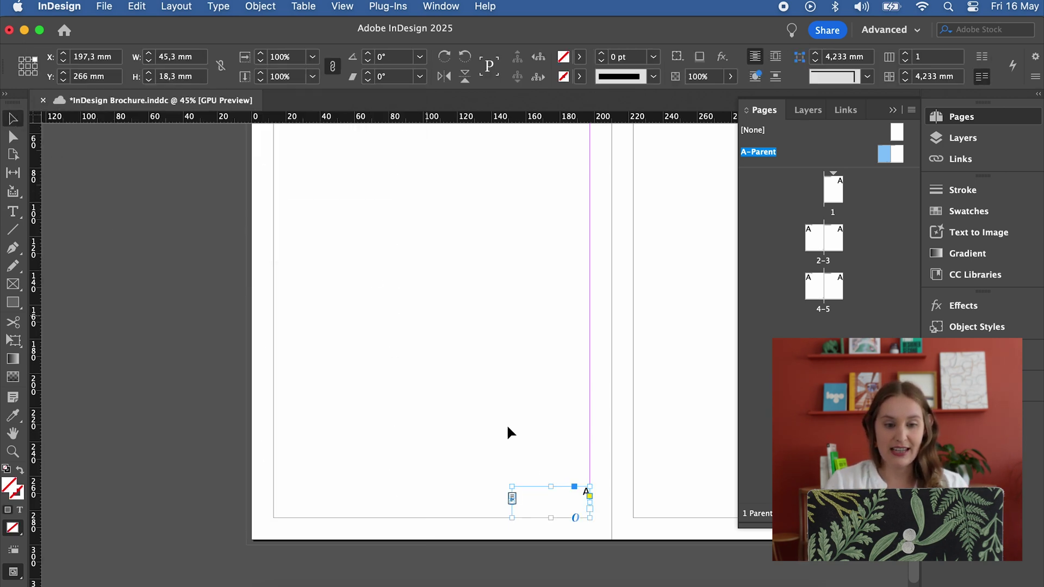
- Check the number on page 1, then return to the parent page-number frame
double_click(838, 196)
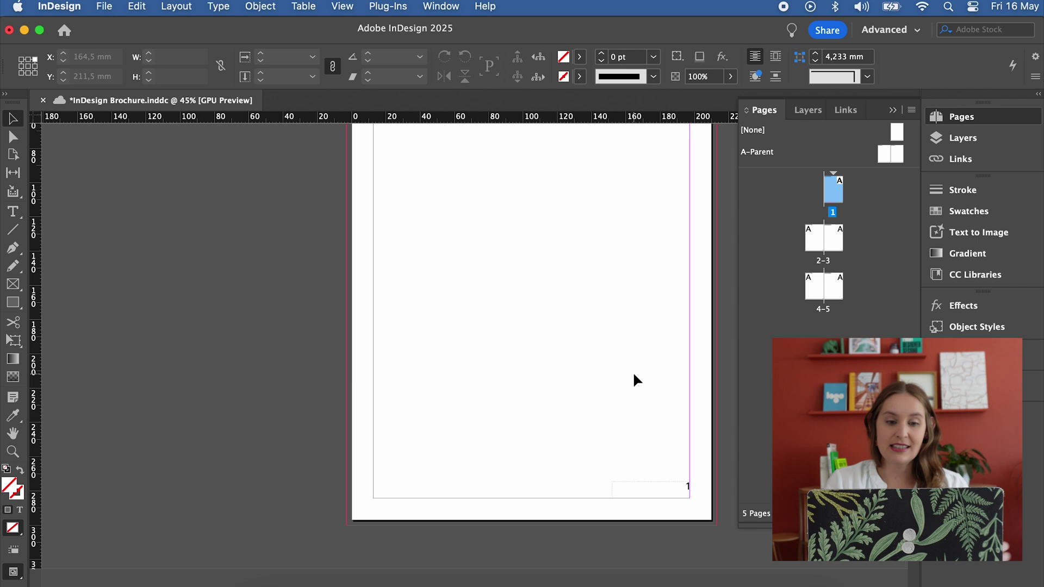
scroll(599, 375, down, 2)
scroll(599, 375, right, 2)
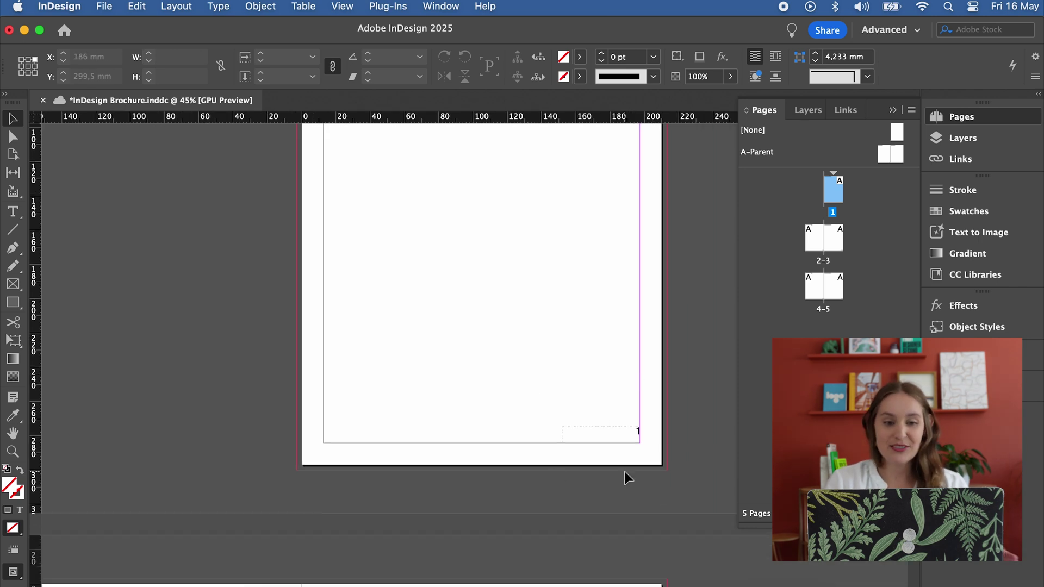
double_click(626, 438)
- Copy the page-number frame to the right parent page and restart numbering at 1 on page 2
drag(294, 493, 659, 496)
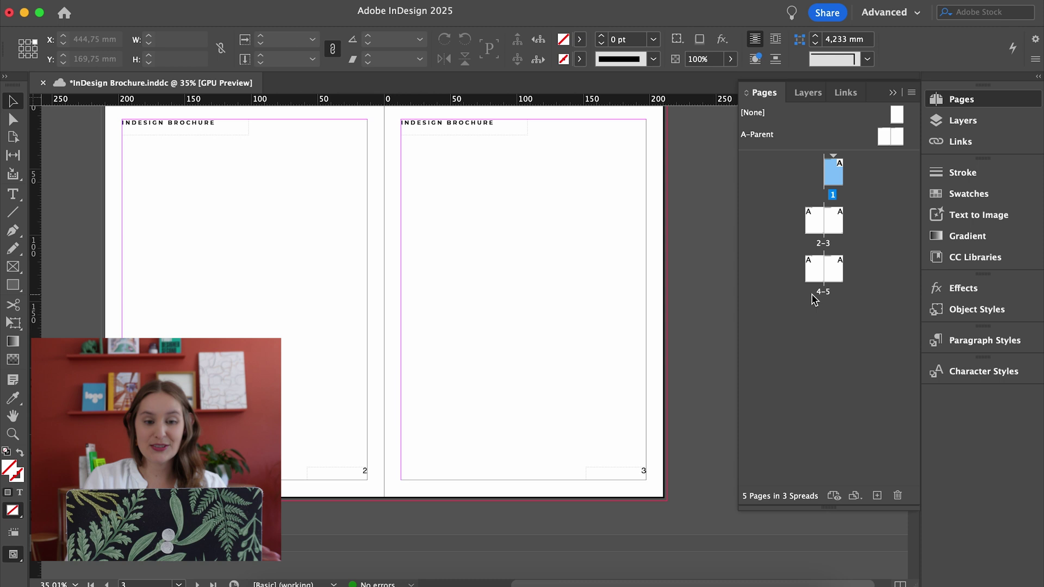
click(815, 226)
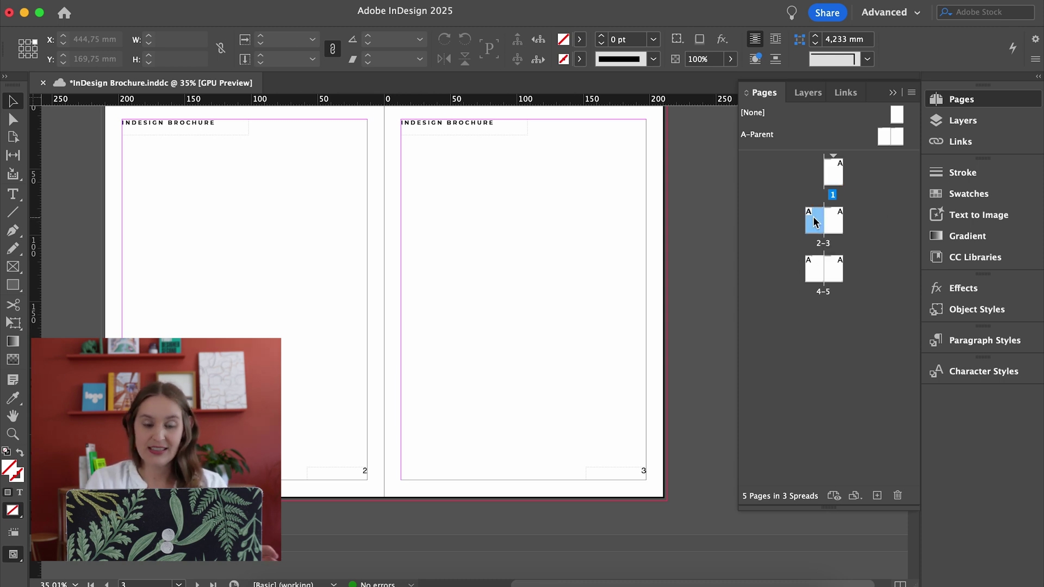
right_click(814, 220)
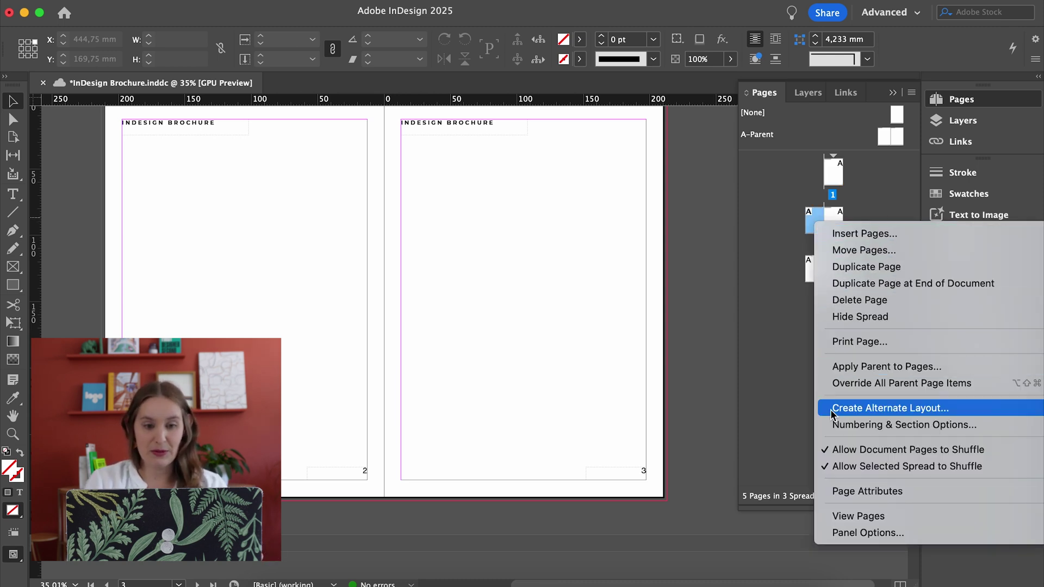
click(842, 425)
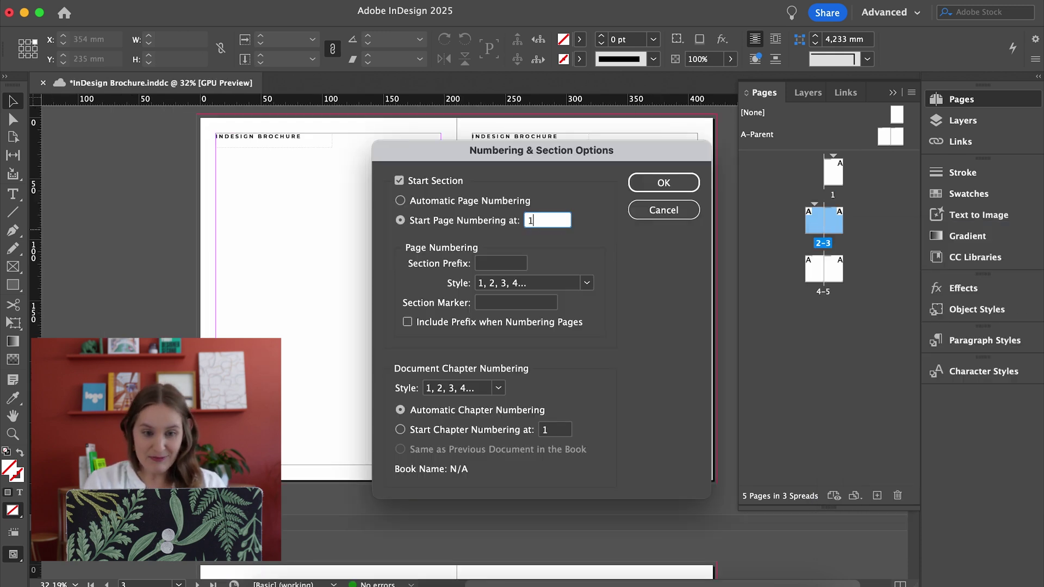
text(1)
click(652, 190)
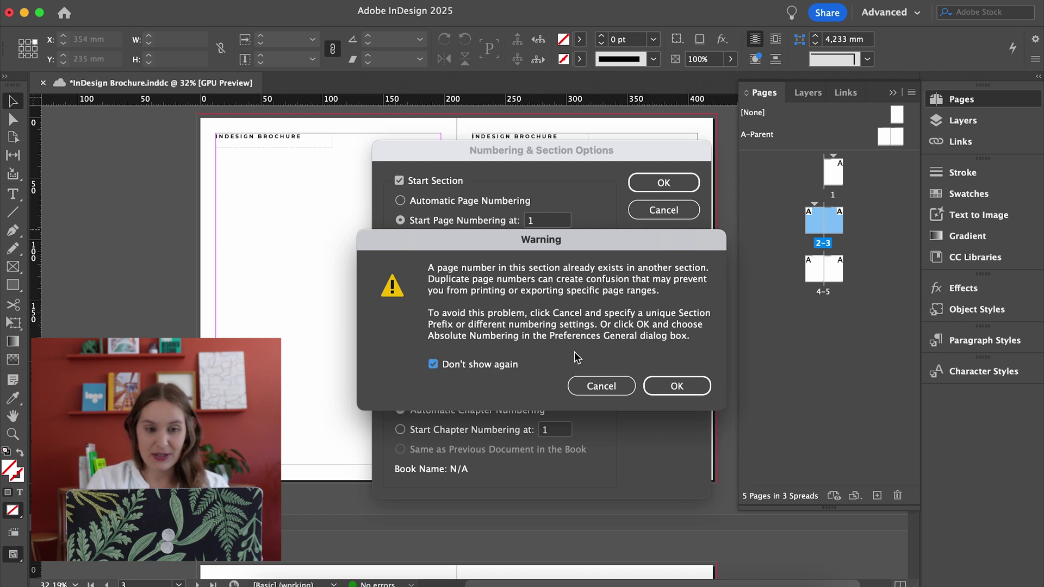
click(680, 387)
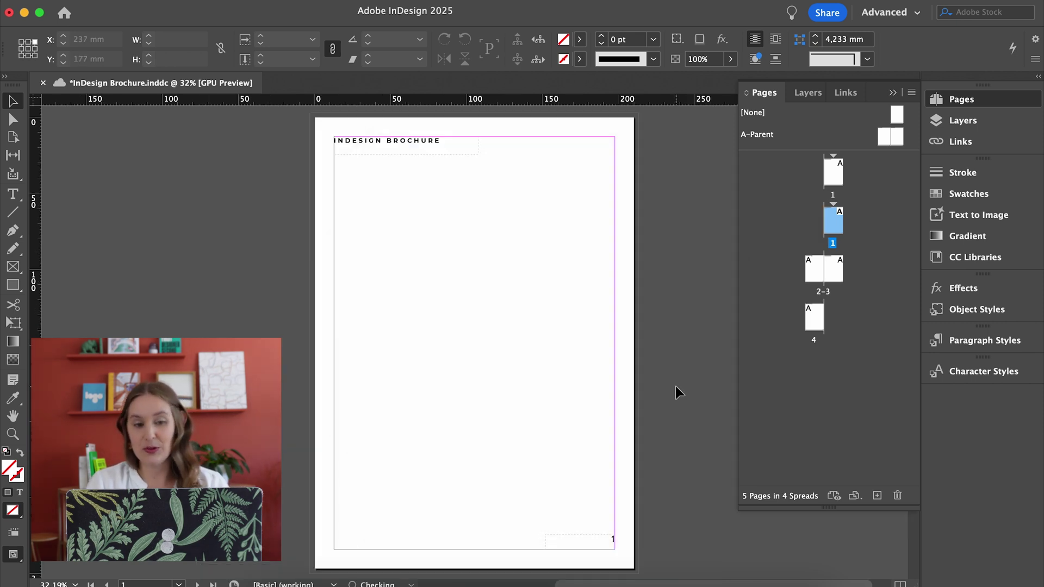
scroll(693, 264, up, 5)
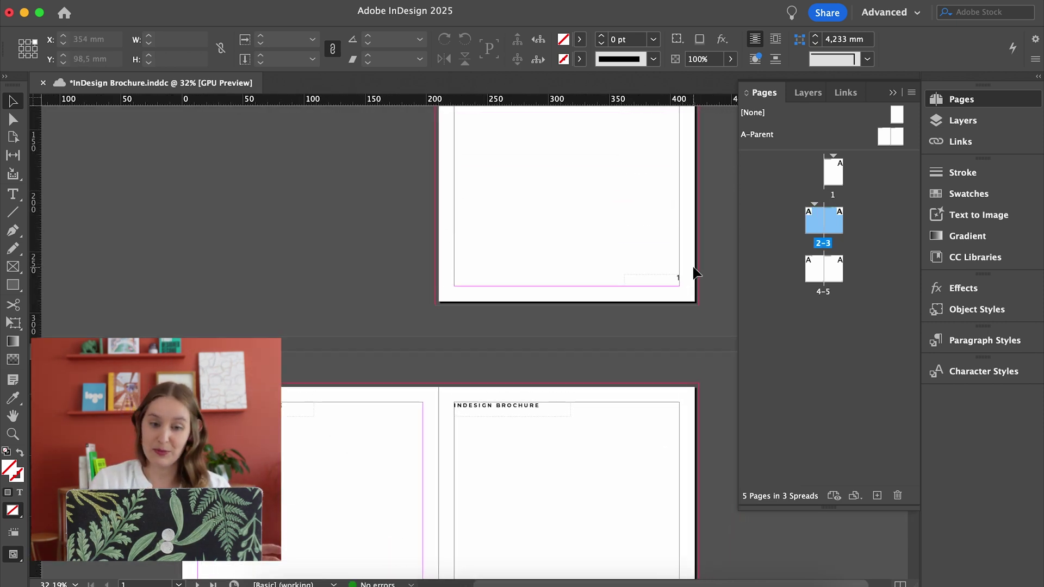
scroll(631, 403, down, 5)
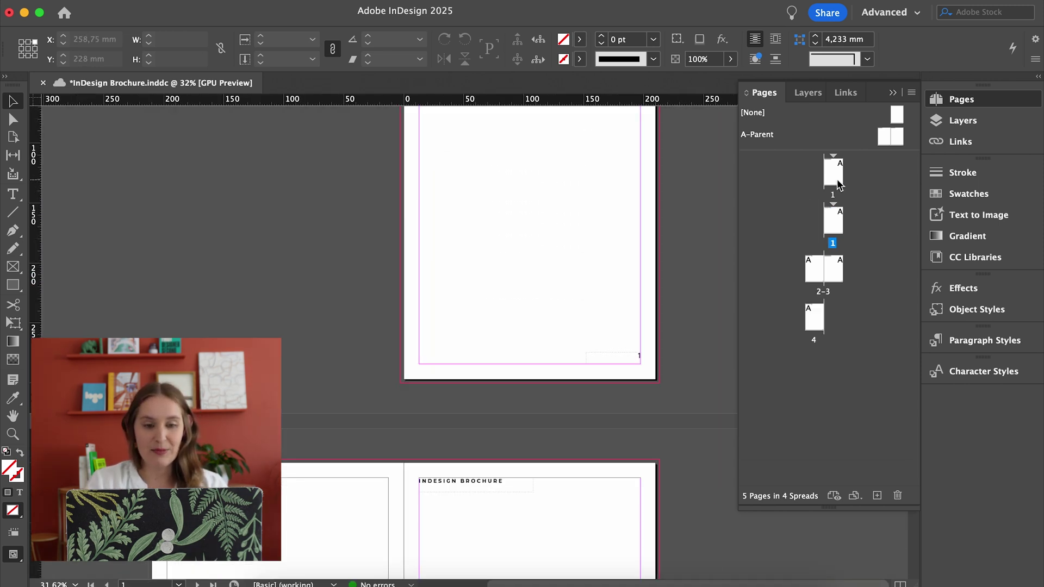
- Override the cover's parent items and delete its page number
click(838, 183)
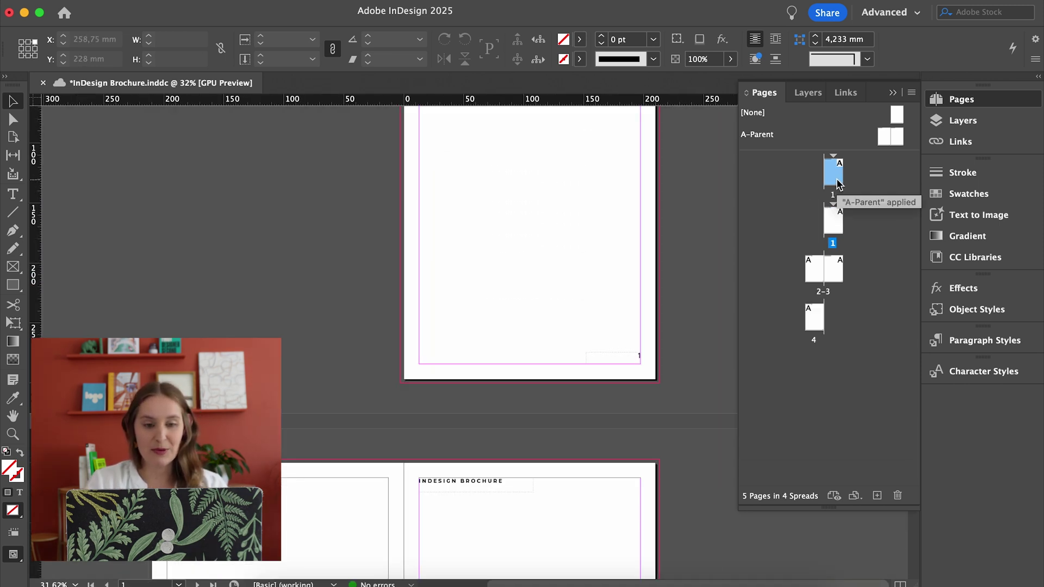
right_click(838, 184)
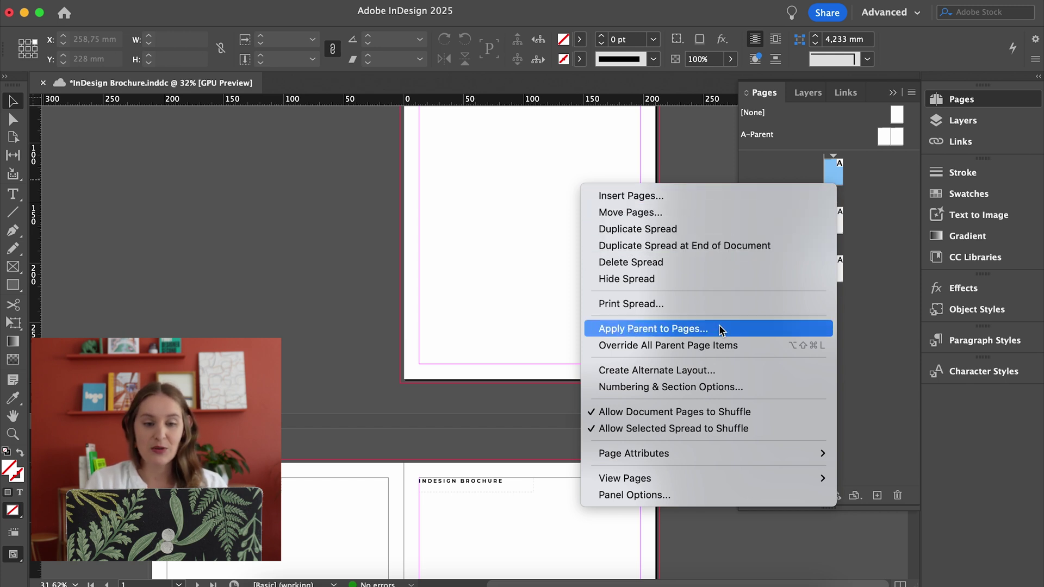
click(722, 347)
scroll(594, 286, down, 1)
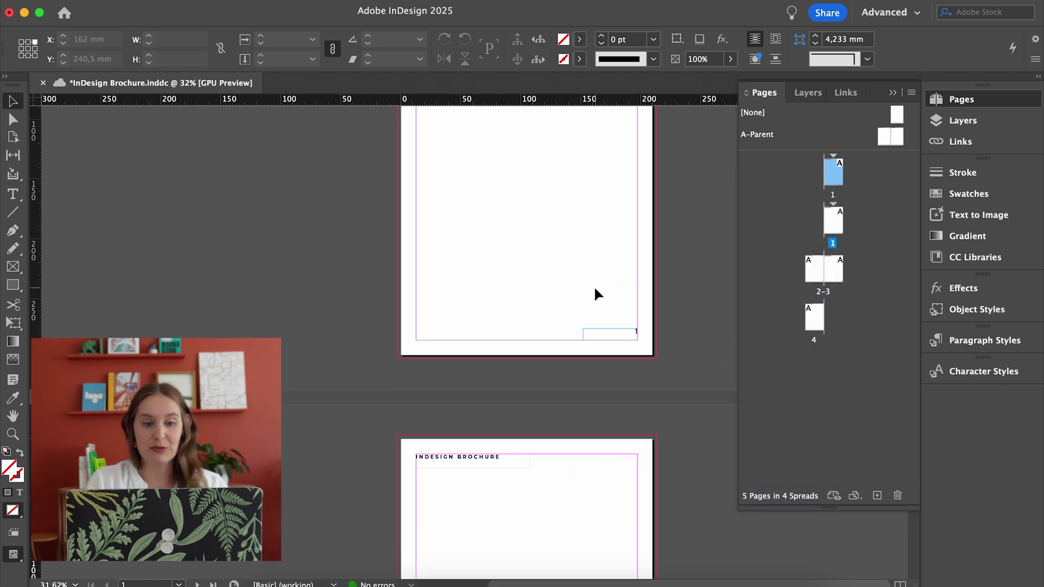
click(655, 354)
key(Delete)
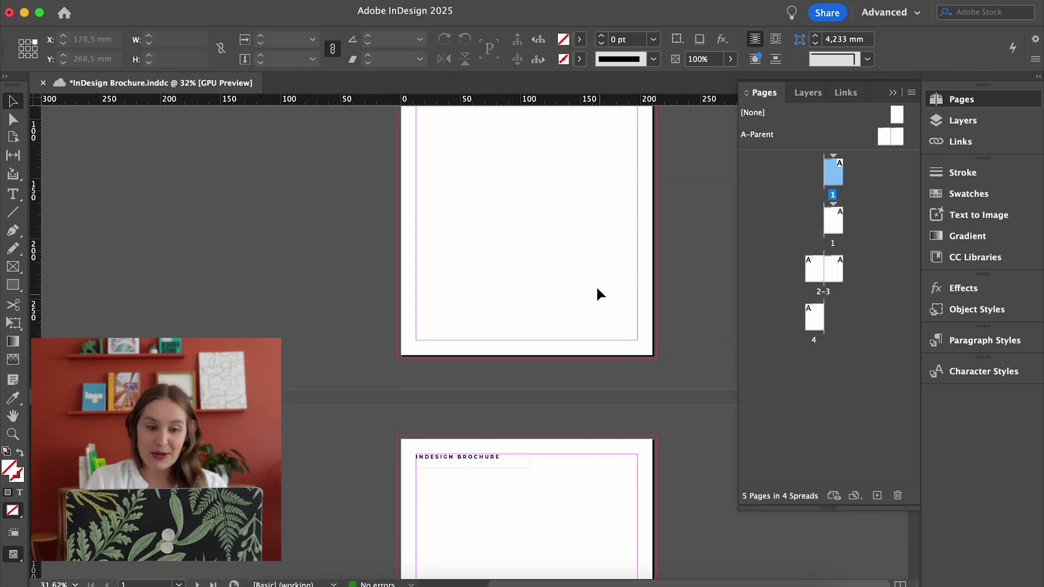
- Add a page after page 4, duplicate the 4–5 spread, then delete the extra 6–7 spread
double_click(814, 319)
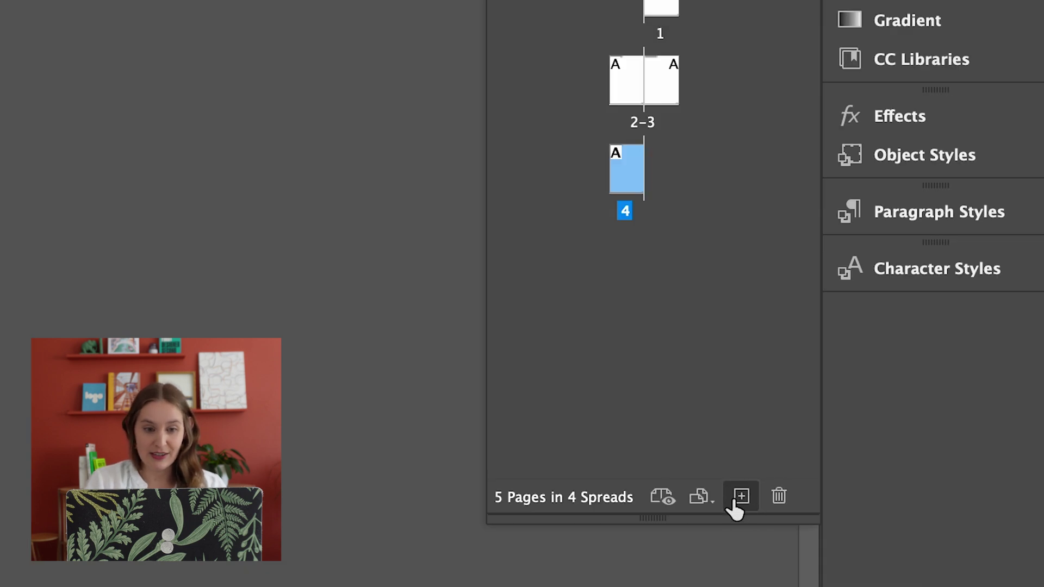
click(742, 496)
right_click(647, 177)
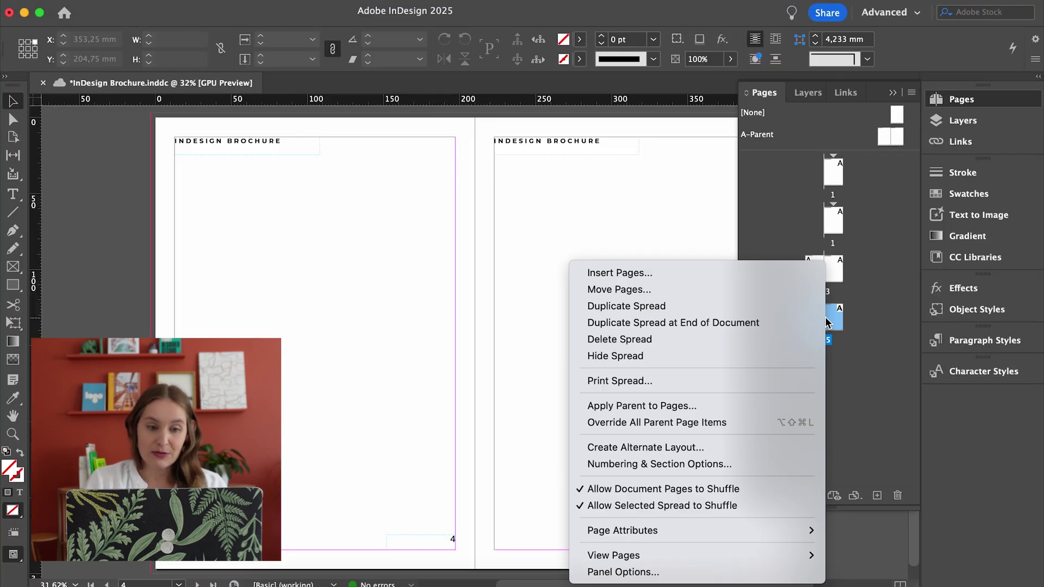
click(707, 304)
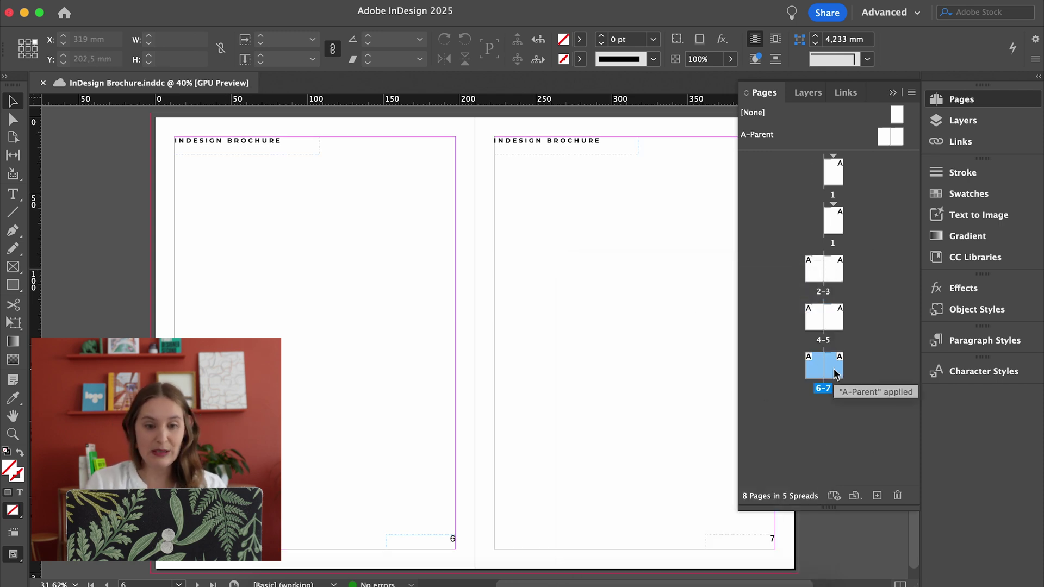
right_click(835, 369)
click(674, 339)
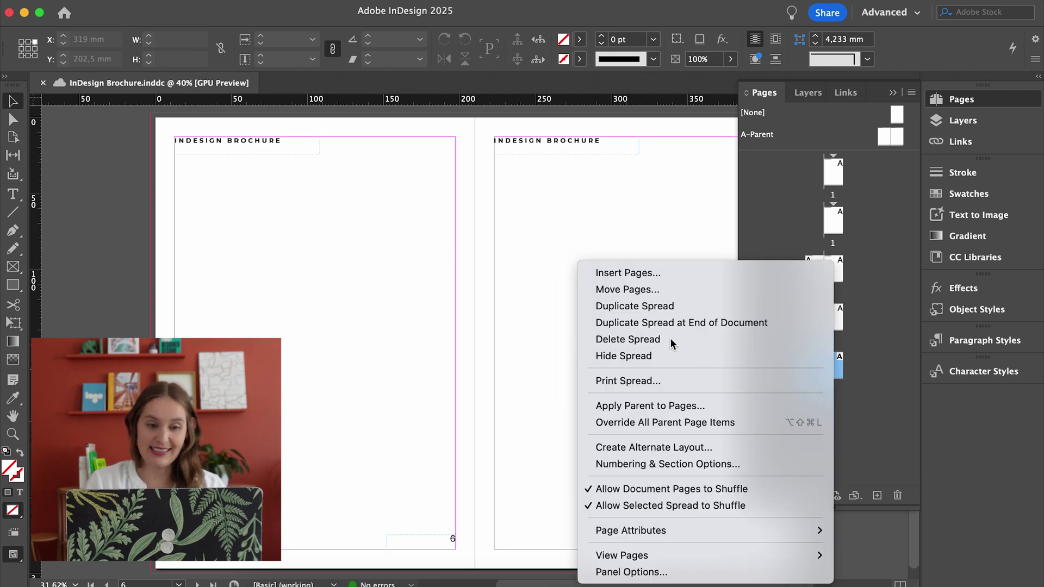
click(883, 380)
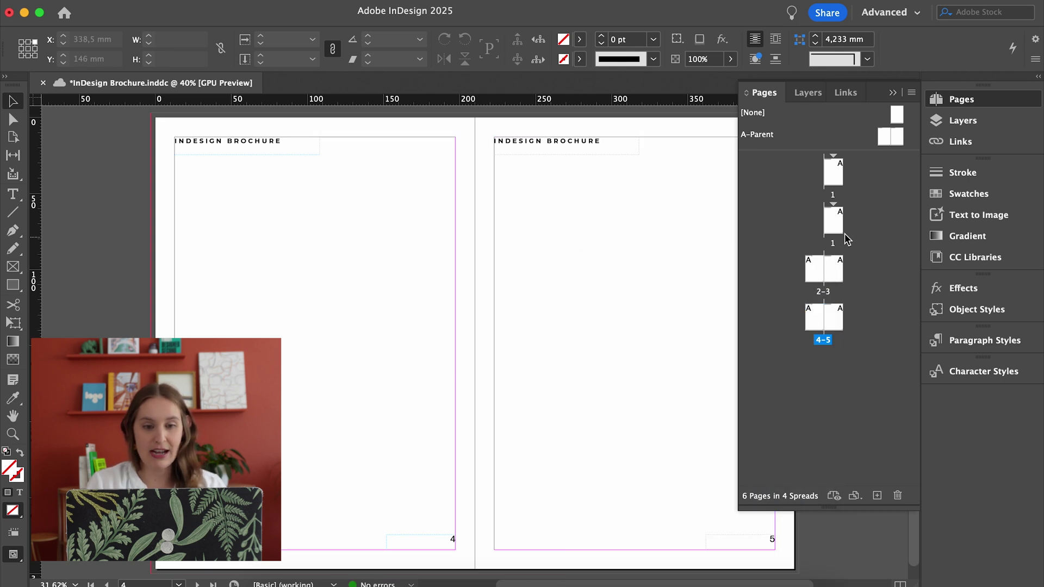
- Move the second page numbered 1 to the end and open Move Pages for page 3
click(837, 228)
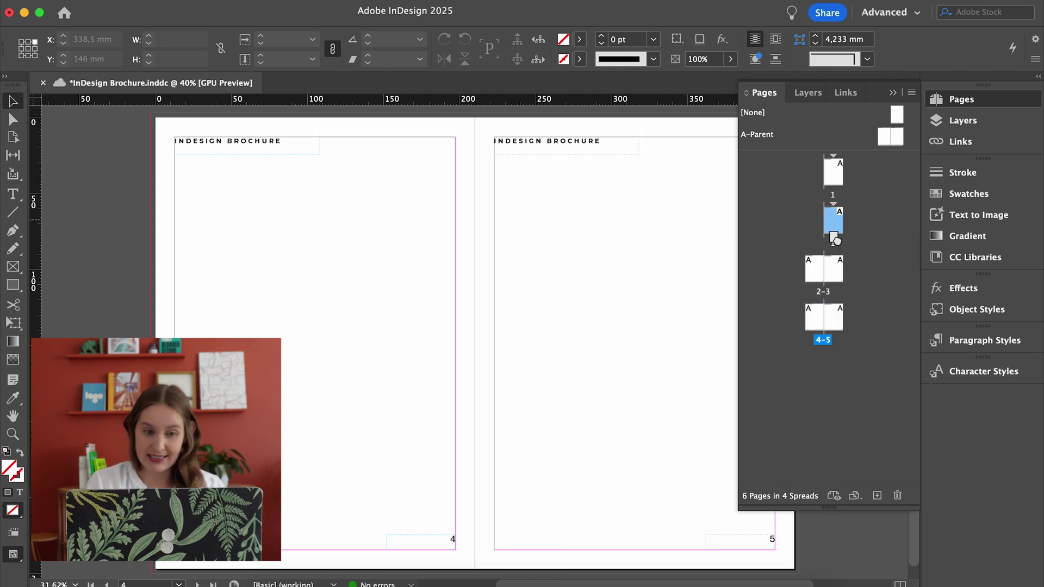
drag(837, 228, 849, 336)
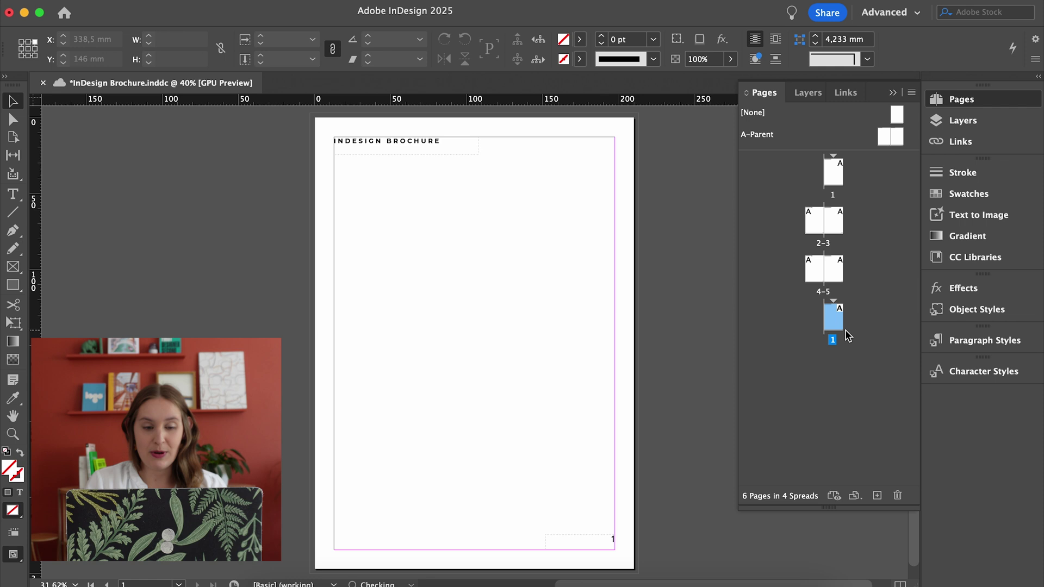
click(856, 283)
right_click(839, 227)
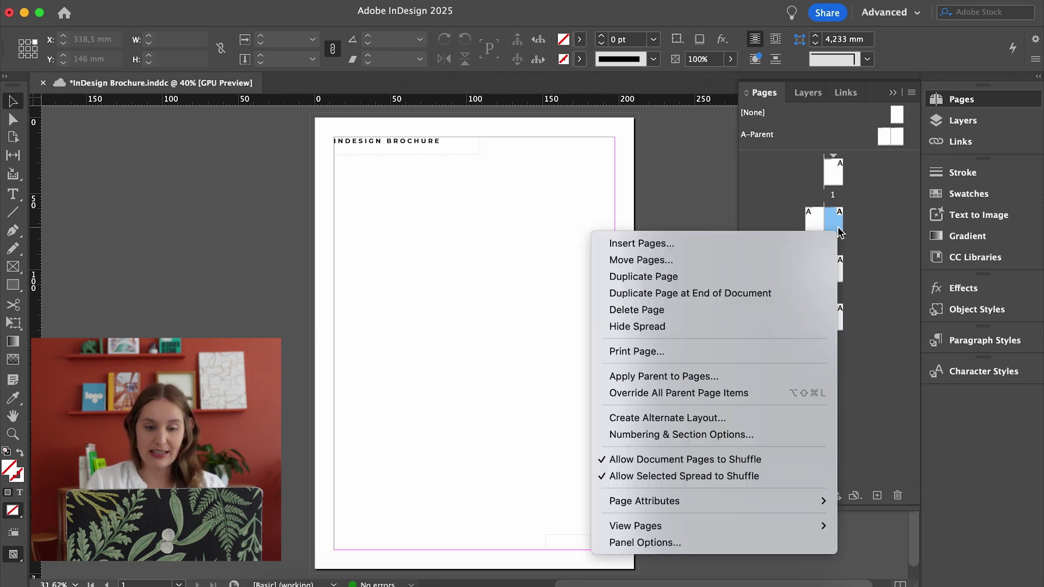
click(778, 260)
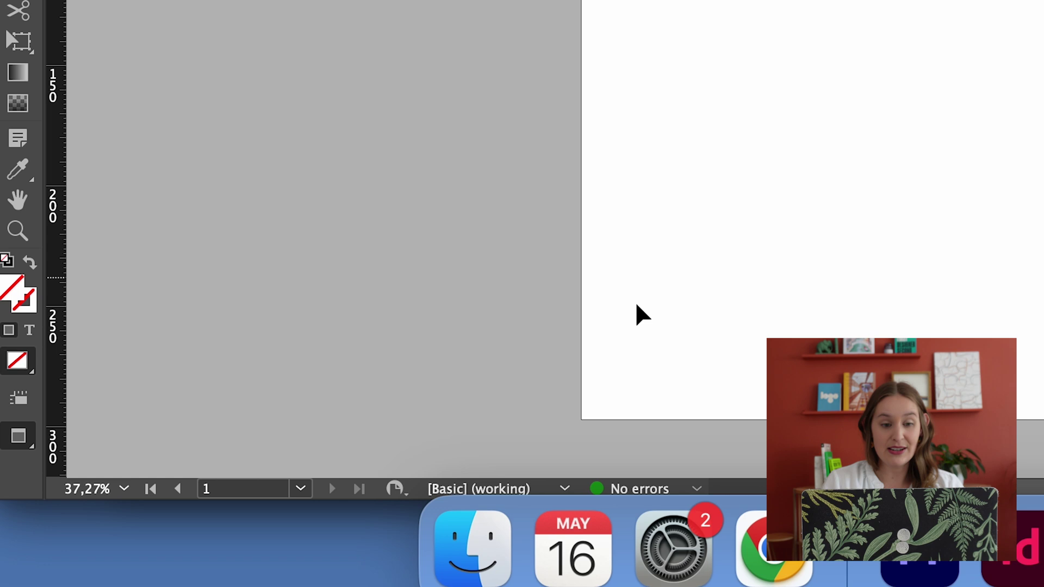
- Switch to Bleed screen mode and zoom until the whole first page fits the window
click(30, 442)
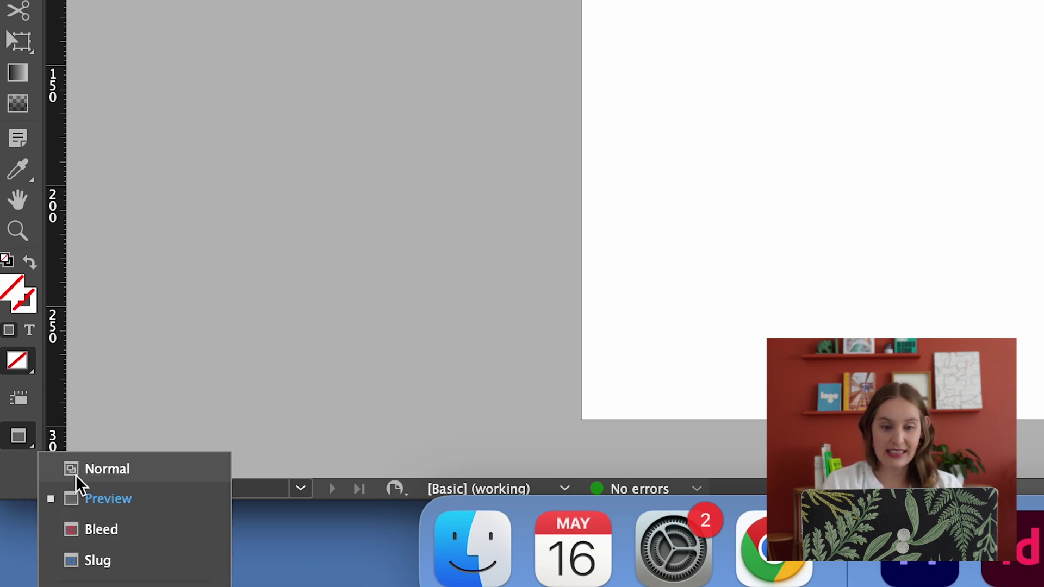
click(78, 532)
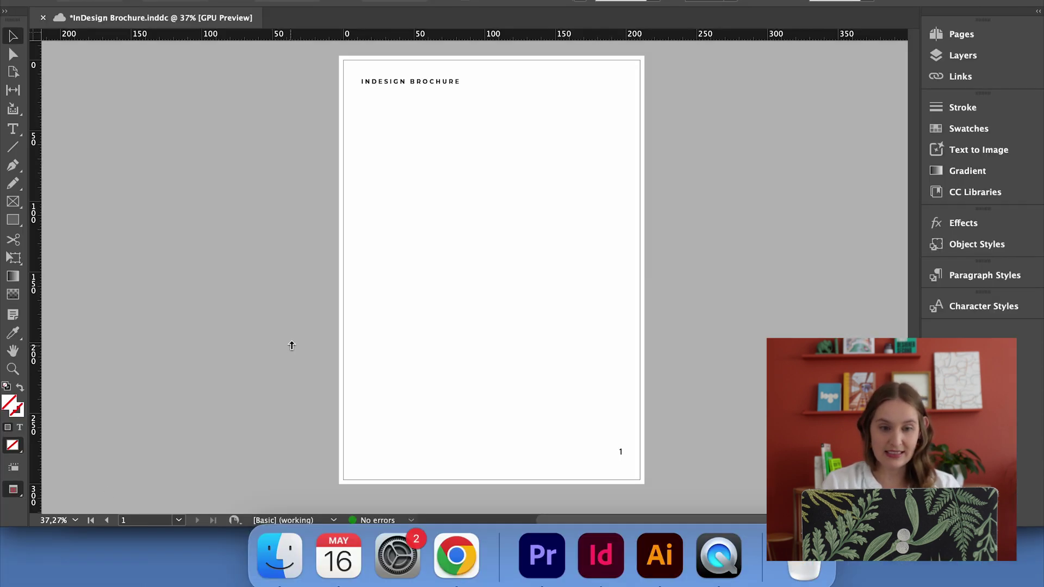
scroll(338, 318, up, 4)
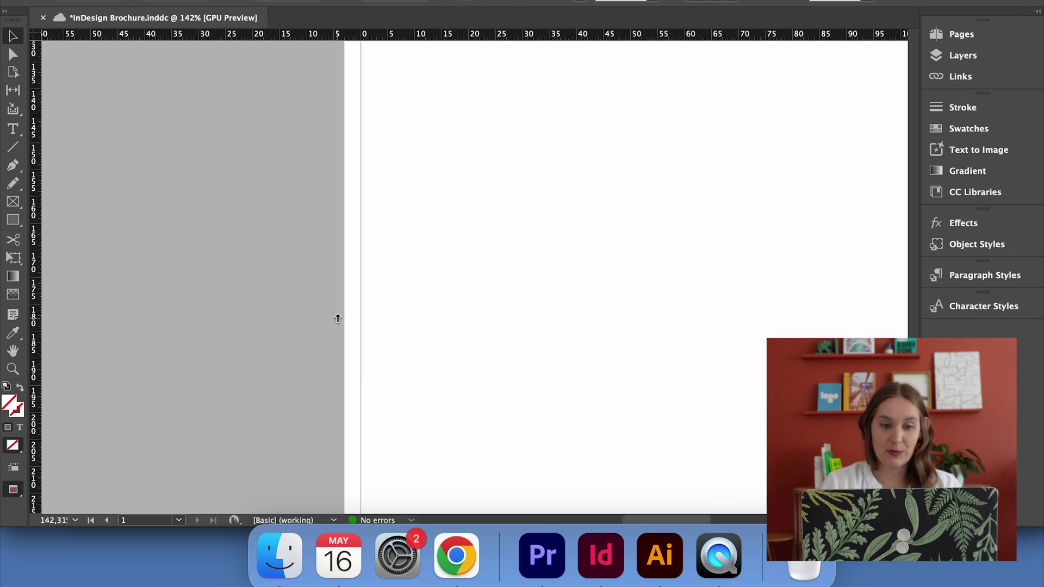
scroll(386, 291, down, 4)
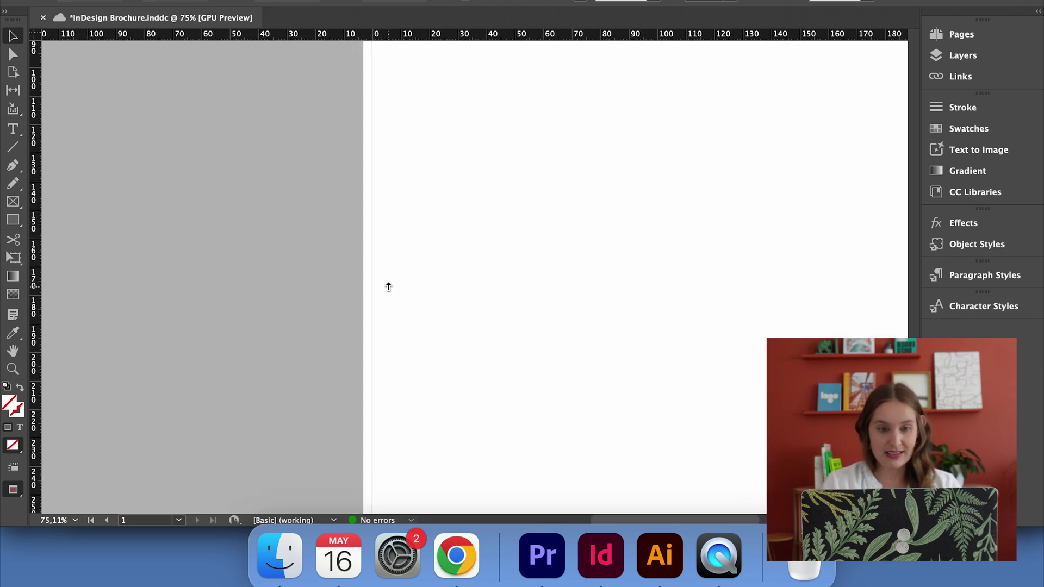
scroll(384, 291, down, 1)
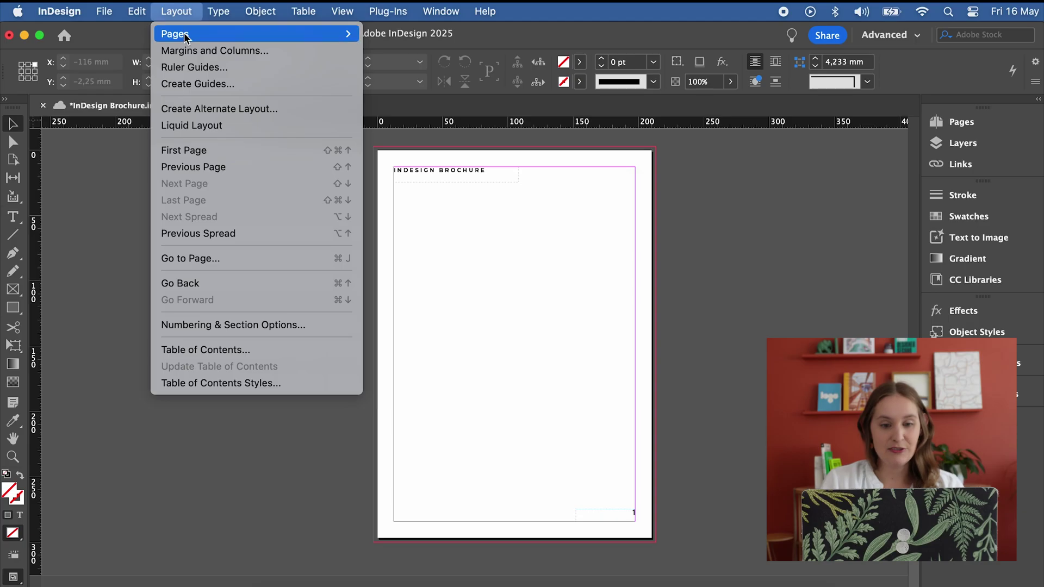
- Add a 5-row, 3-column guide grid with 5 mm gutters and draw a graphic frame from a guide corner
click(191, 86)
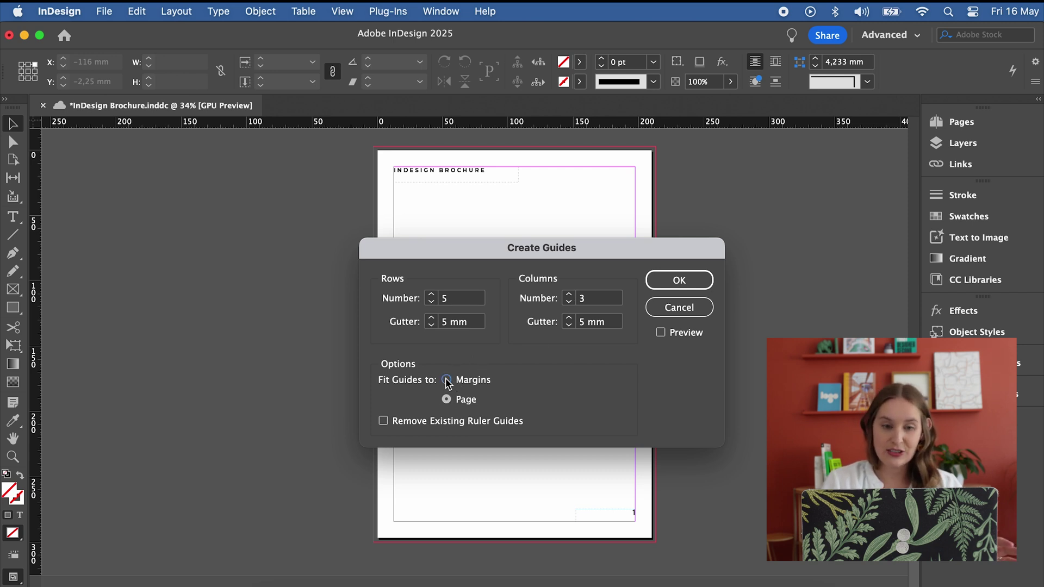
click(649, 286)
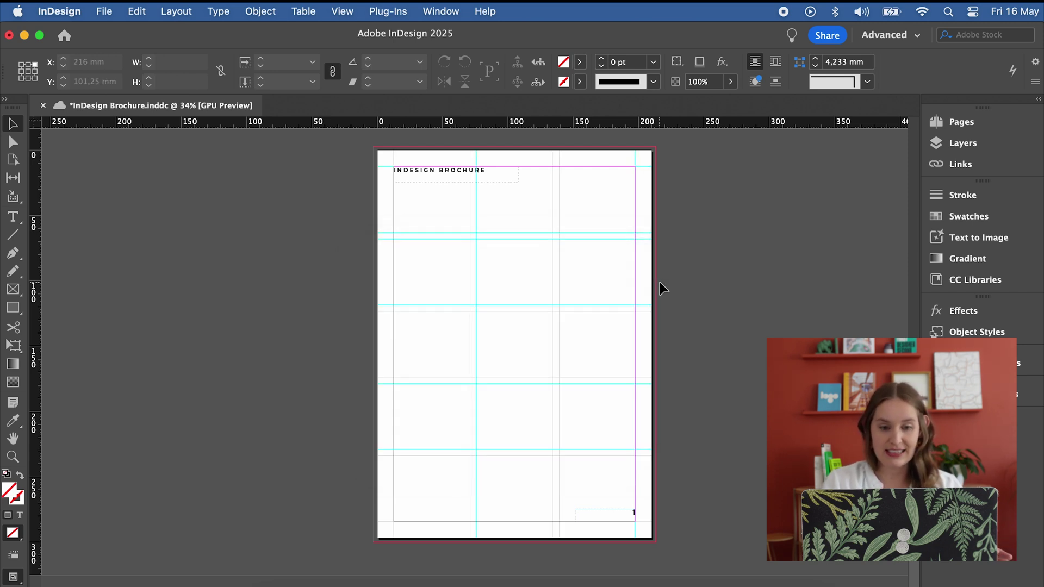
scroll(564, 298, up, 2)
scroll(564, 299, up, 1)
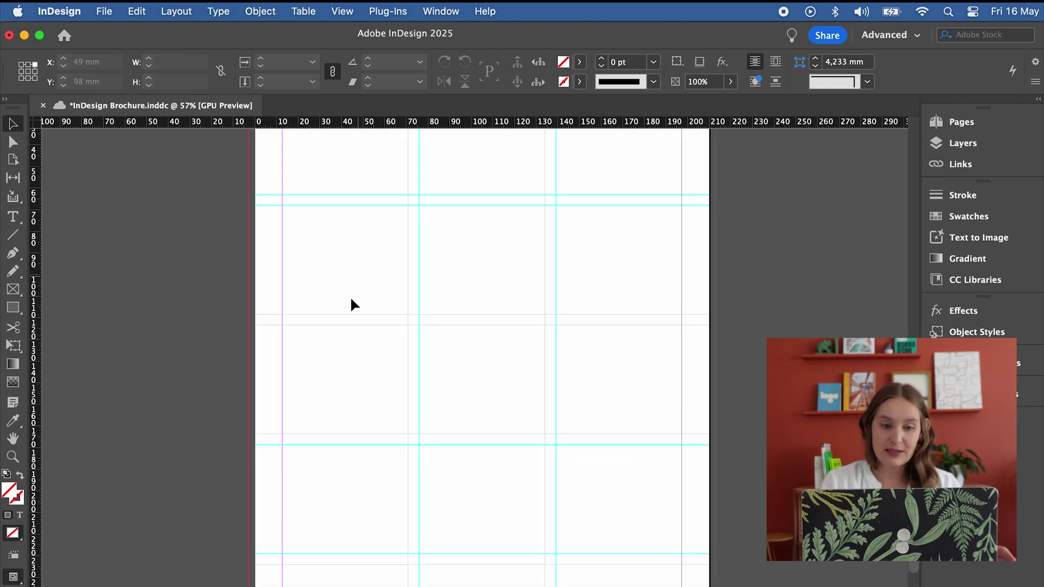
click(13, 290)
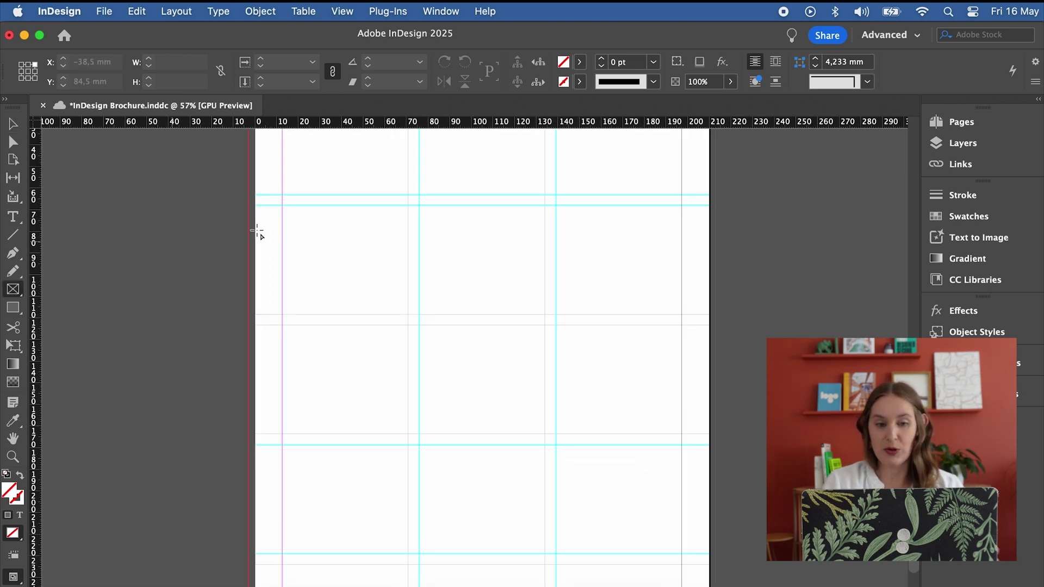
drag(283, 207, 546, 317)
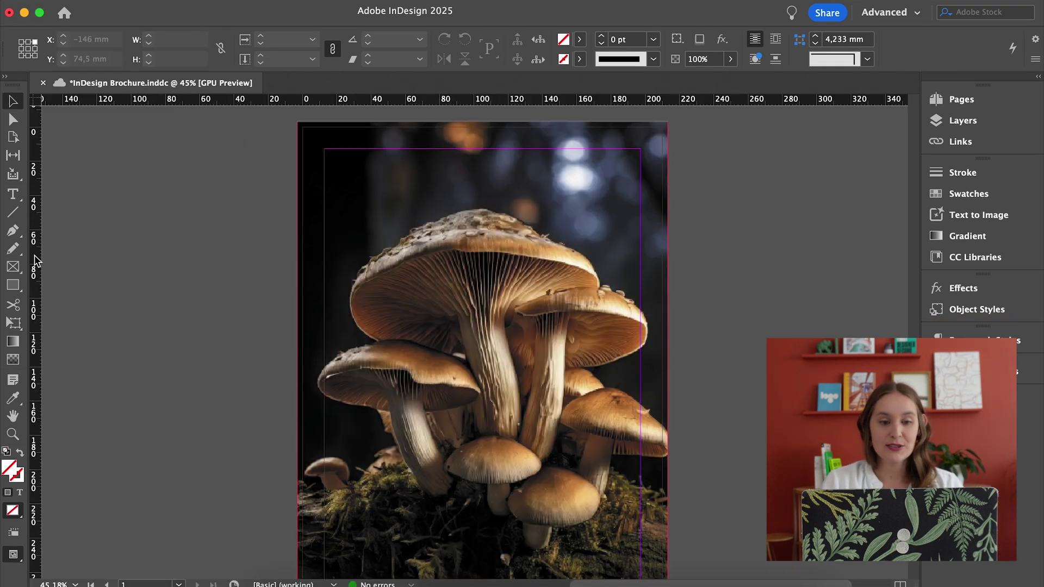
- Draw a headline text frame at the cover's top-left and colour its text white
click(14, 195)
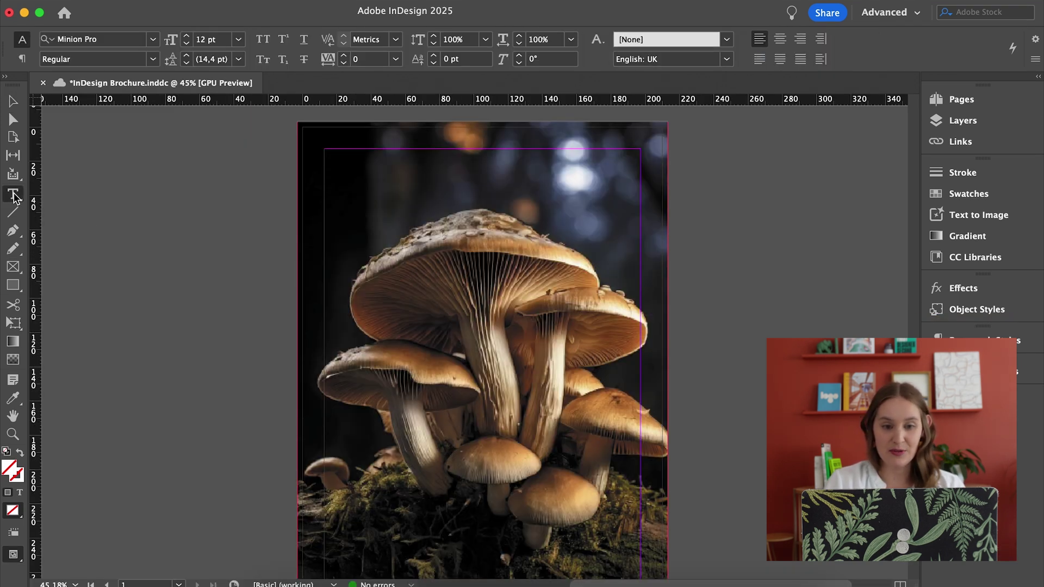
drag(325, 149, 638, 253)
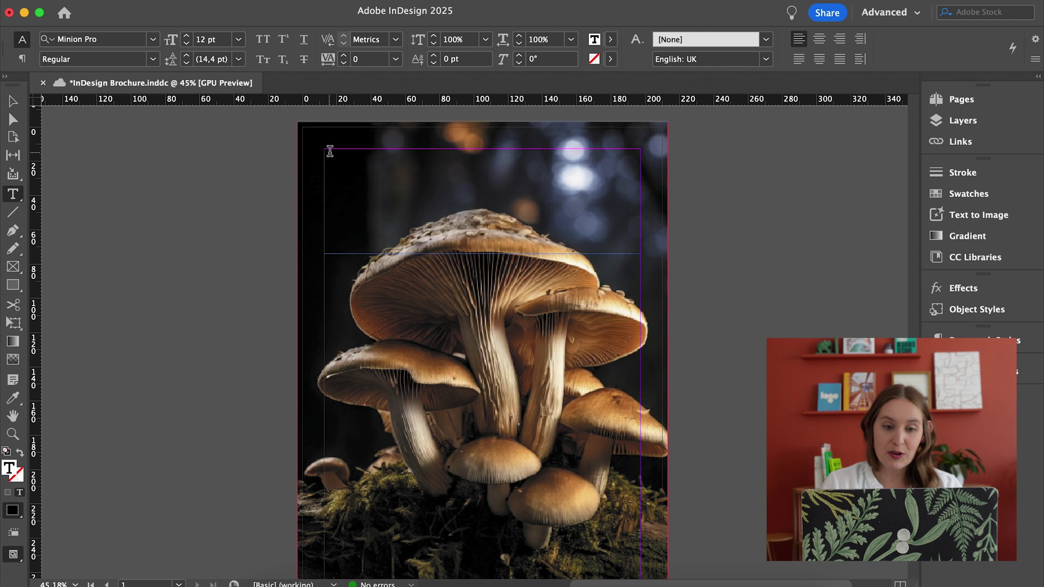
key(ctrl+a)
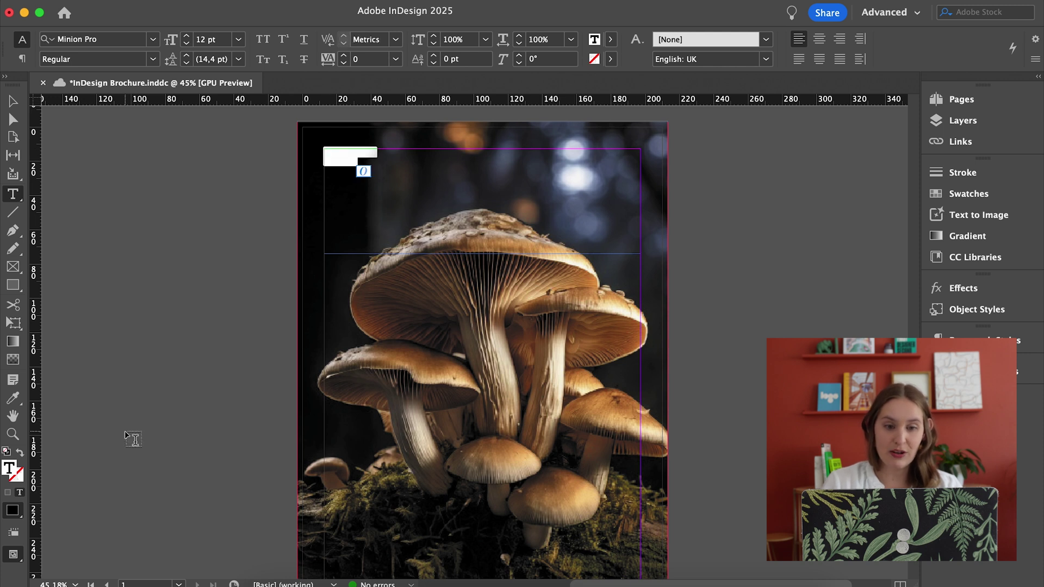
double_click(12, 464)
click(527, 235)
click(547, 237)
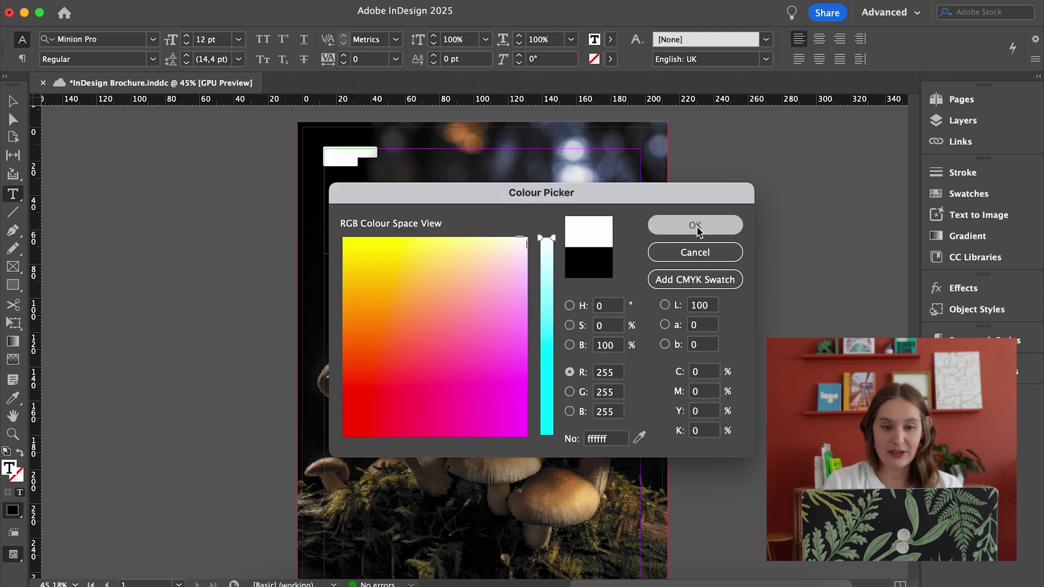
click(716, 224)
- Set the headline in Forma DJR Display Bold at 72 pt with tighter leading
click(187, 35)
click(97, 39)
text(form)
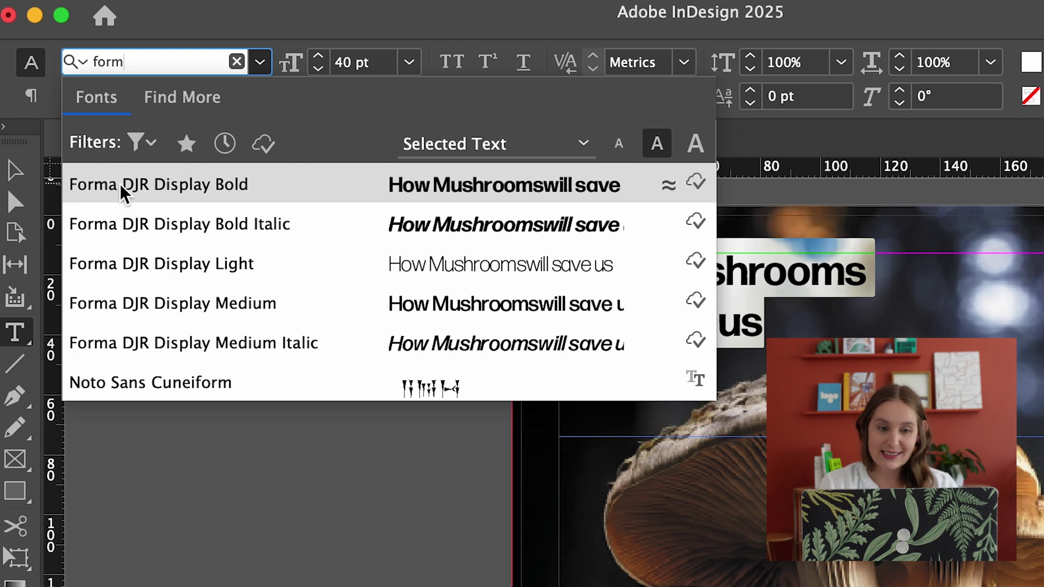
click(124, 188)
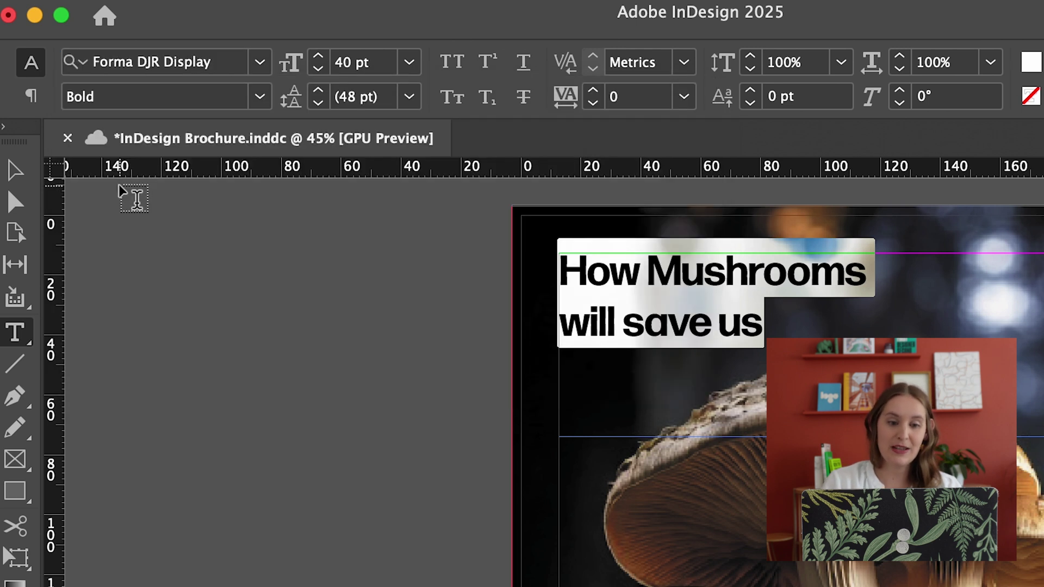
click(320, 56)
click(320, 103)
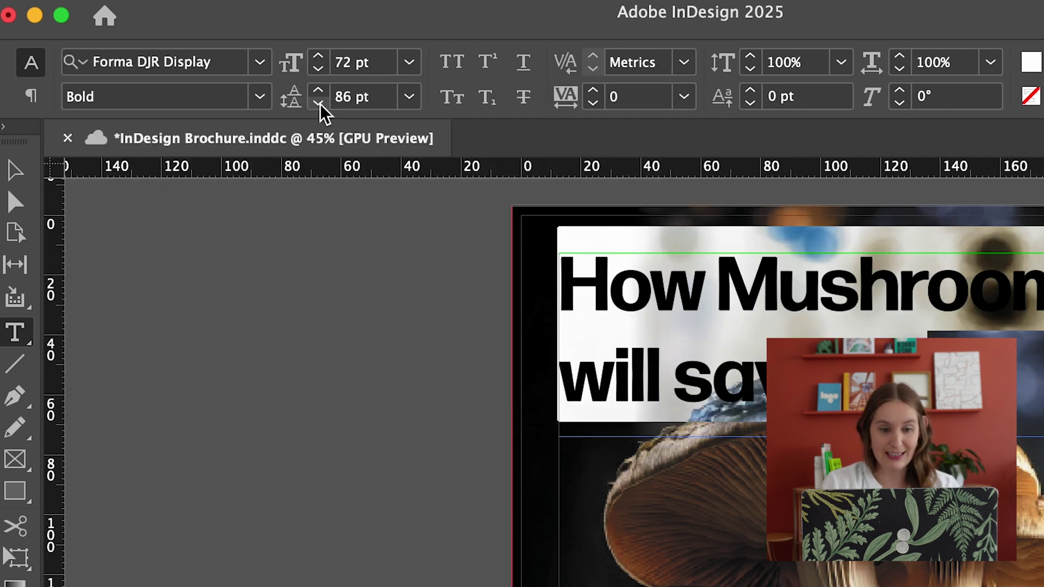
click(320, 103)
click(320, 103)
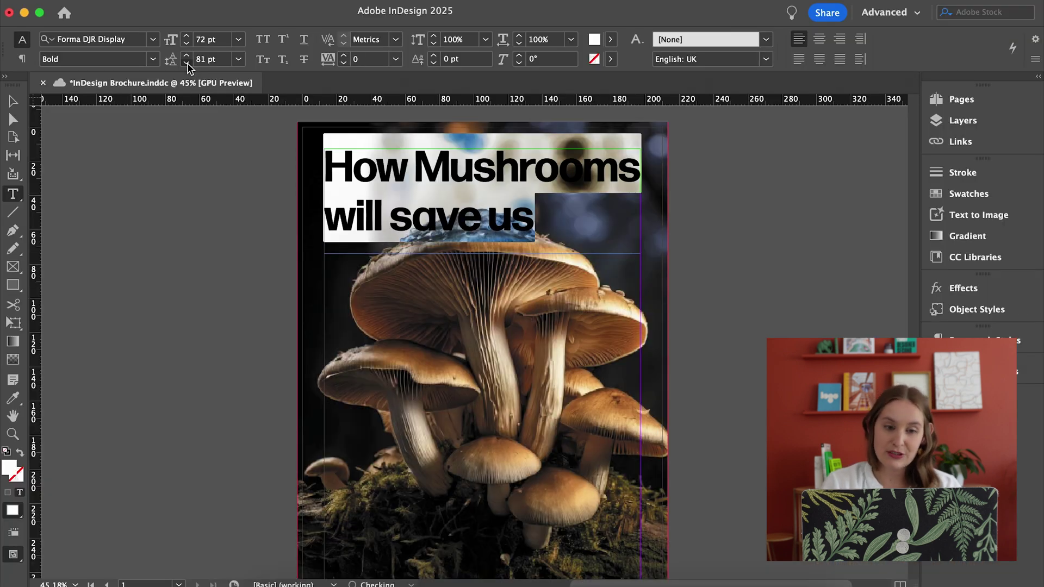
click(187, 63)
click(186, 63)
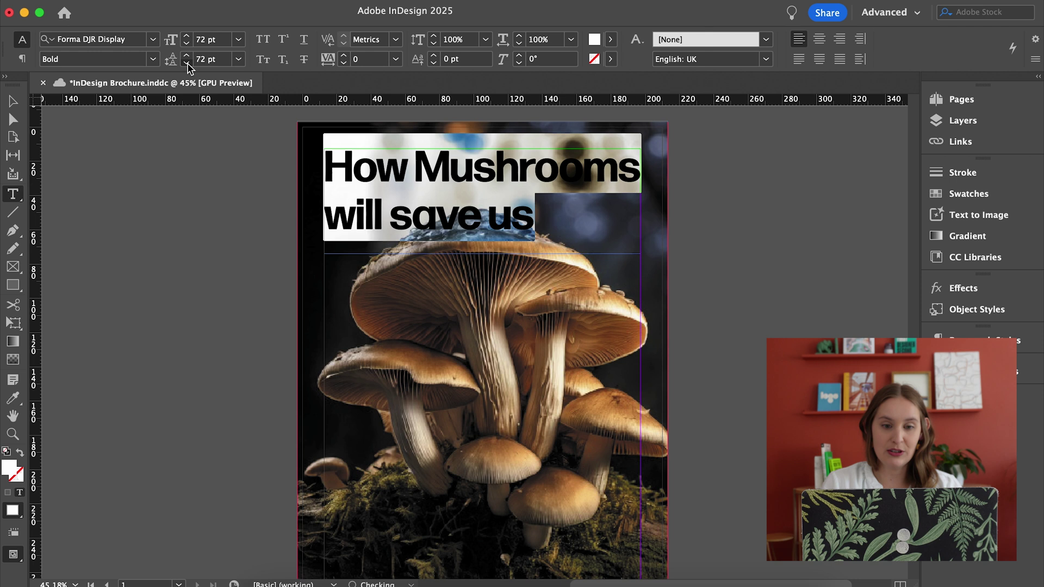
click(187, 63)
- Narrow and extend the headline frame and add a line break so the text rewraps
key(Escape)
scroll(629, 275, up, 2)
drag(692, 259, 598, 259)
drag(468, 316, 465, 358)
double_click(348, 220)
key(shift+Return)
key(Escape)
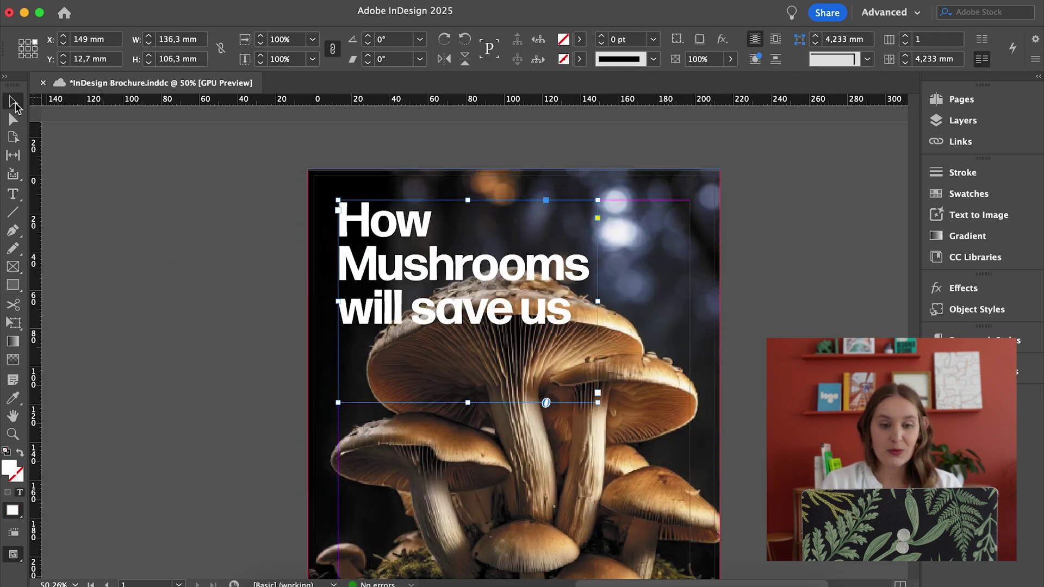
- Search fonts for 'mrs' and select the Örebro University line to restyle it bold
double_click(384, 220)
double_click(384, 220)
click(122, 36)
text(mrs)
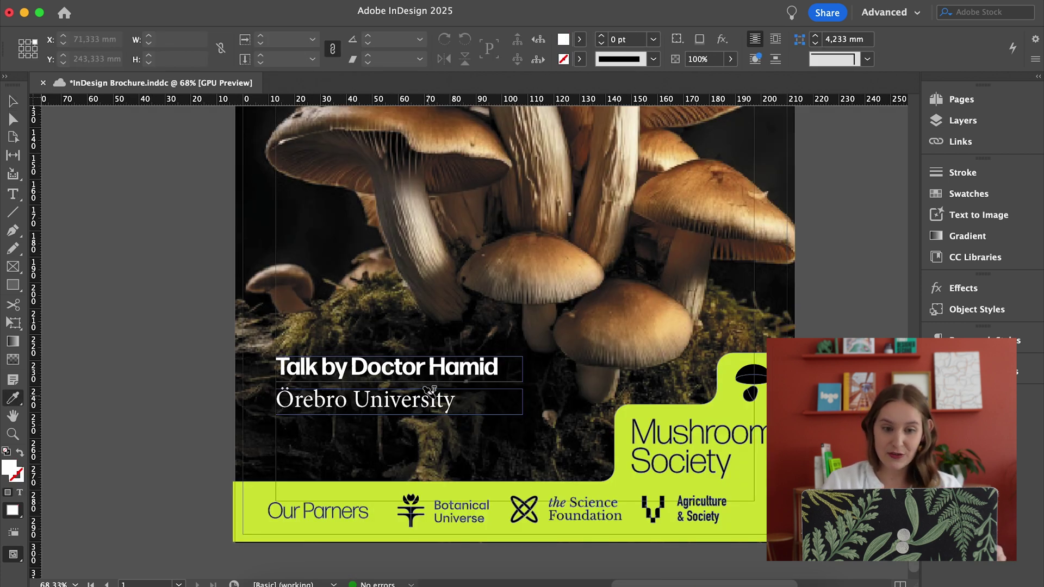
drag(454, 400, 277, 403)
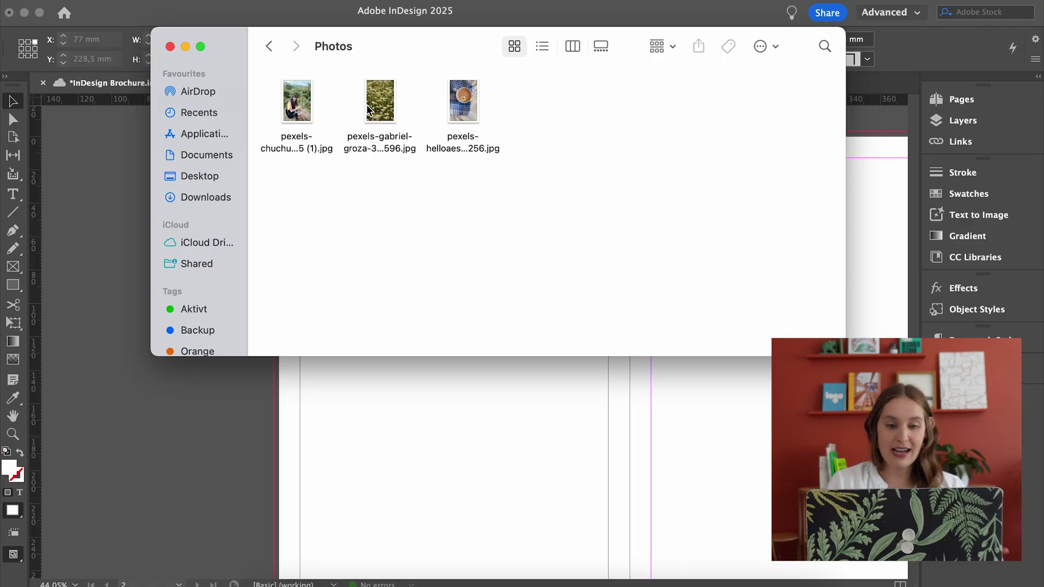
- Place the meadow photo at page 2's top-left and draw an empty graphic frame beside it
drag(384, 109, 460, 438)
key(f)
drag(404, 183, 571, 508)
- Drop the coffee-cup daisy photo into the new frame and scale it down so the whole cup shows
drag(462, 100, 449, 429)
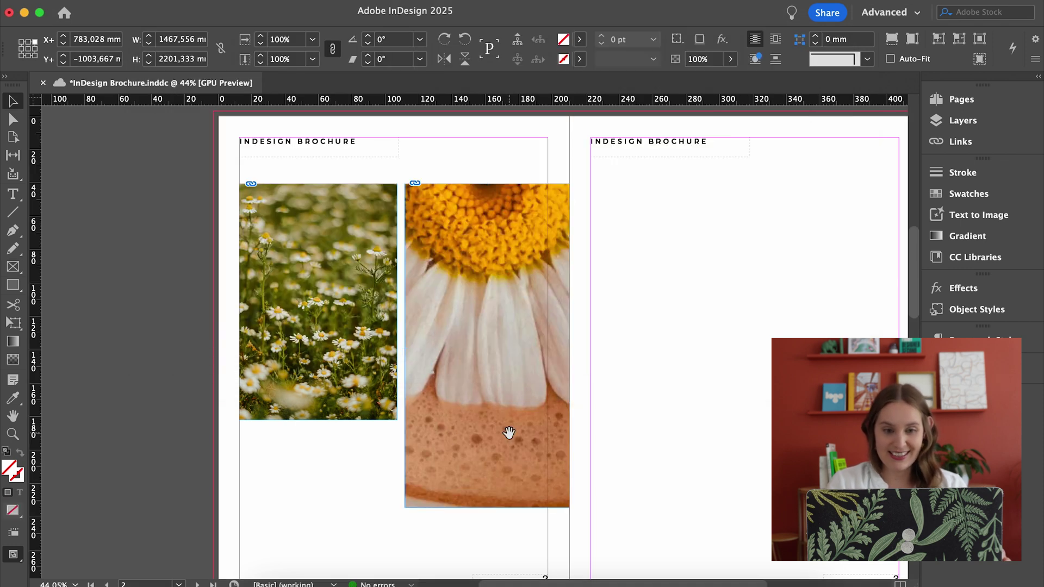
key(super+alt+comma)
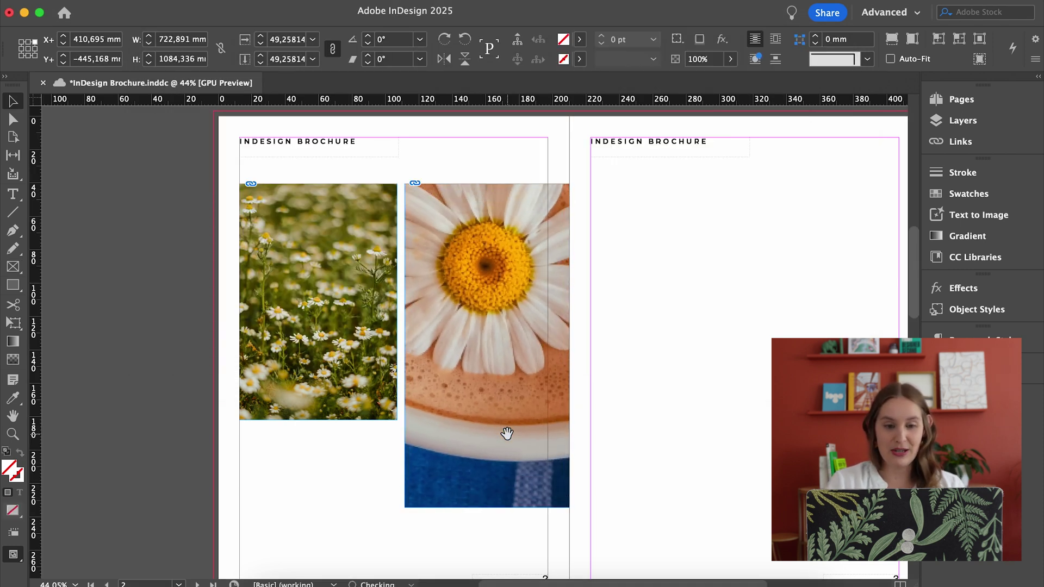
key(super+alt+comma)
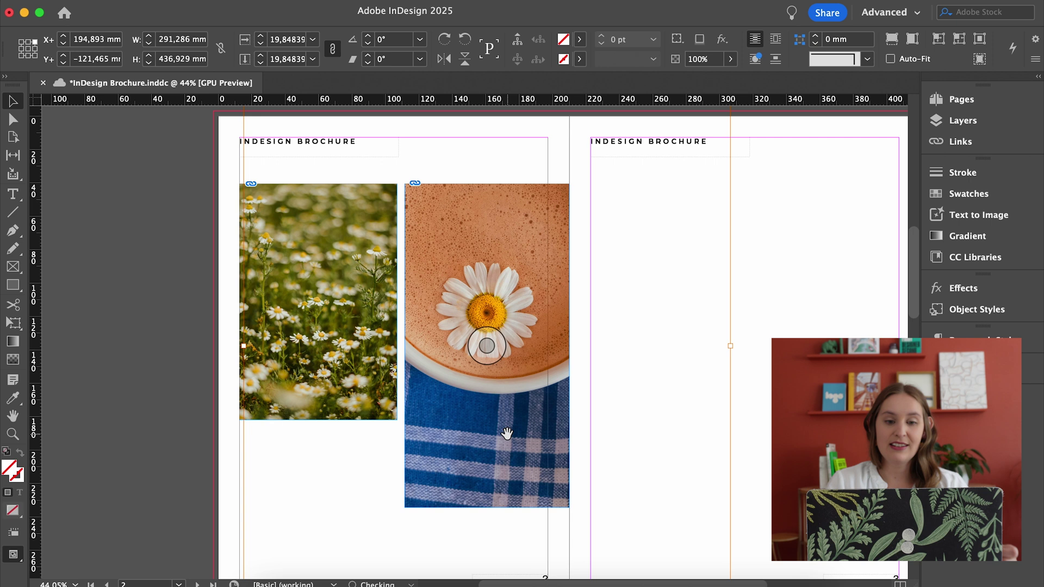
key(super+alt+comma)
key(super+alt+comma)
key(super+alt+comma)
key(super+shift+a)
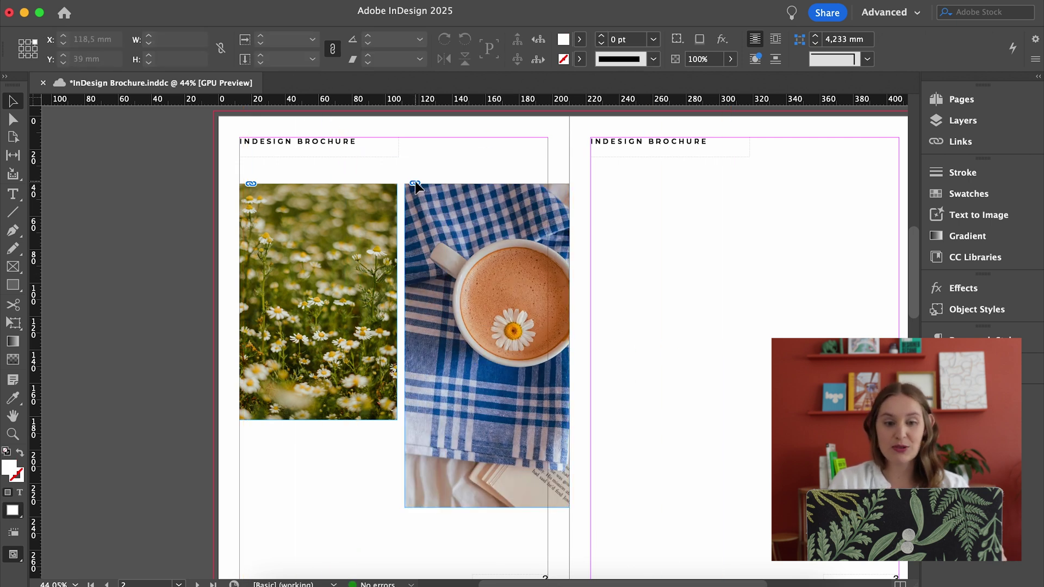
- Embed both the coffee-cup and meadow pexels photos via the Links panel
click(960, 140)
click(872, 144)
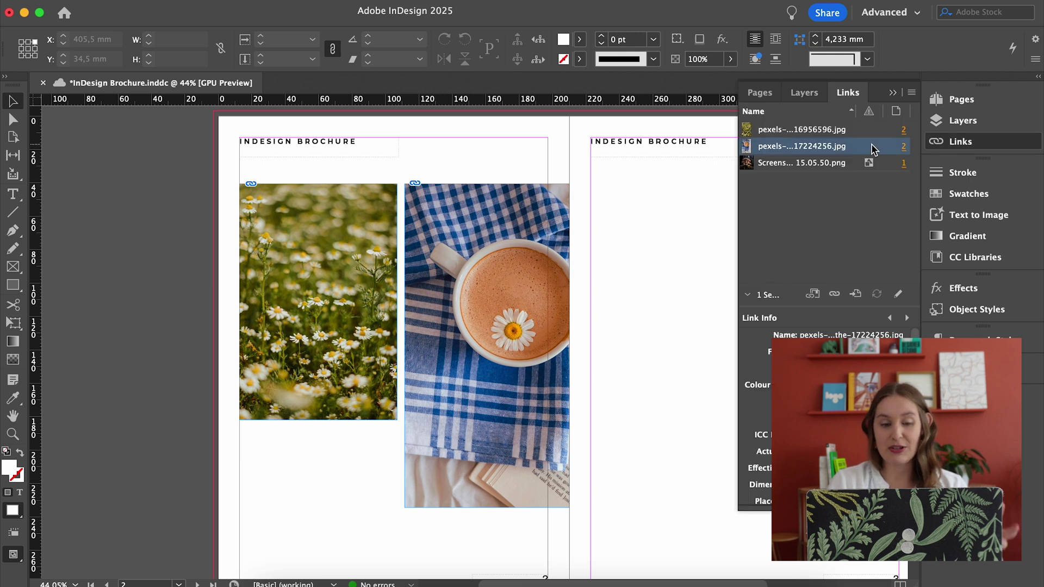
right_click(871, 143)
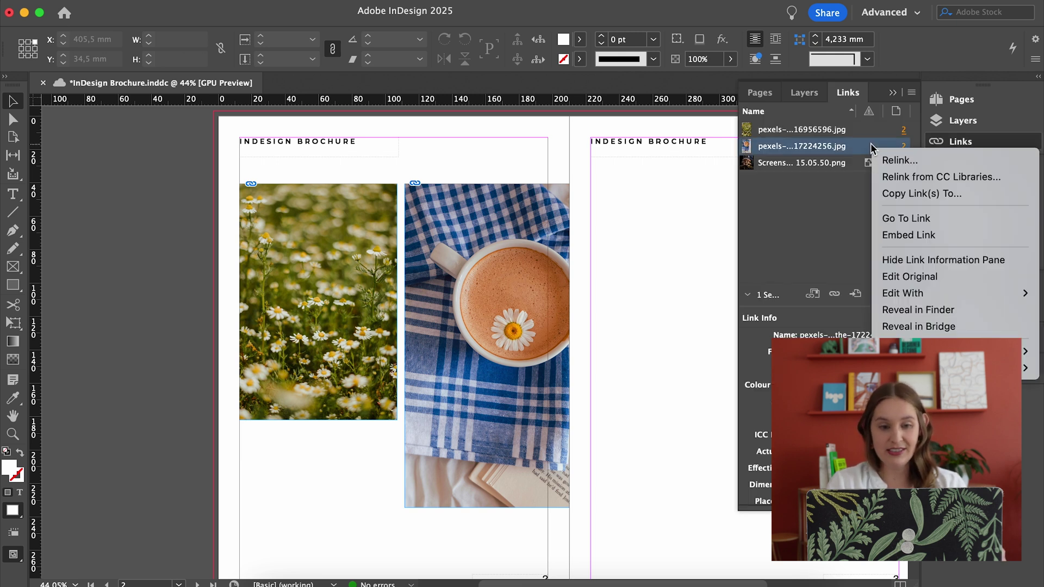
click(895, 237)
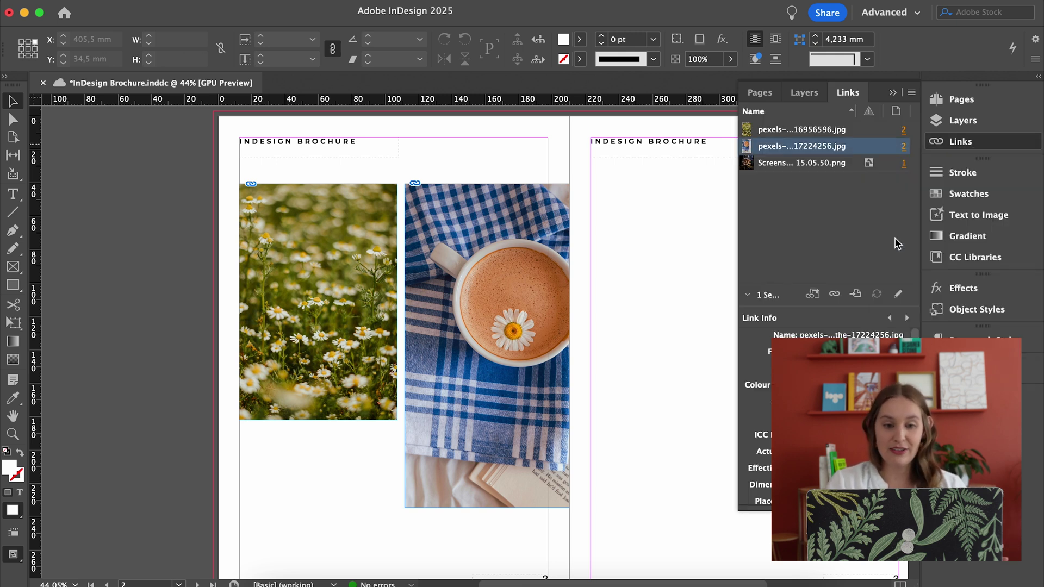
click(830, 132)
right_click(831, 132)
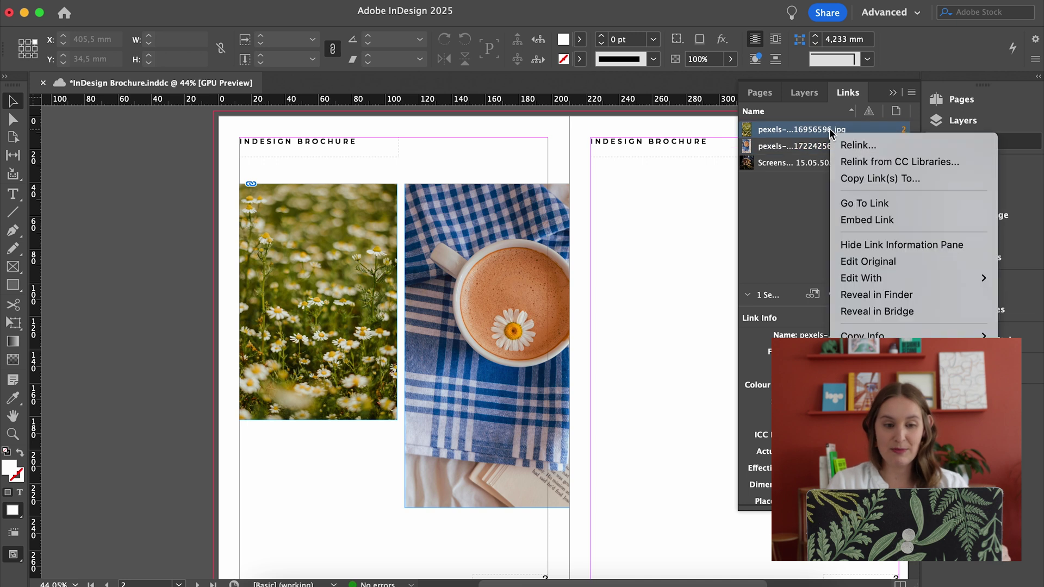
click(861, 221)
click(487, 346)
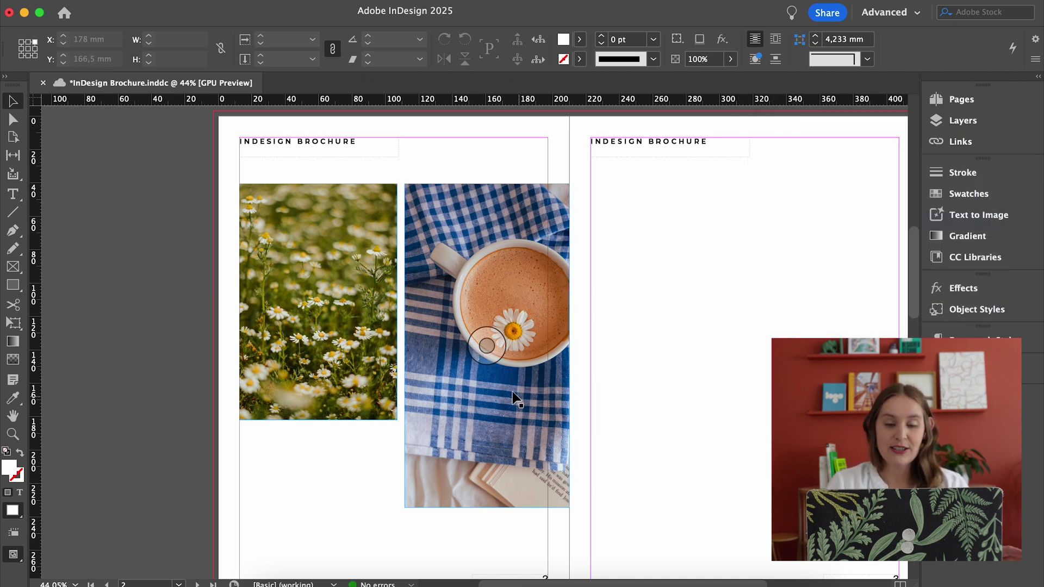
- Nudge the coffee-cup image within its frame, then reselect the frame for fitting options
click(514, 397)
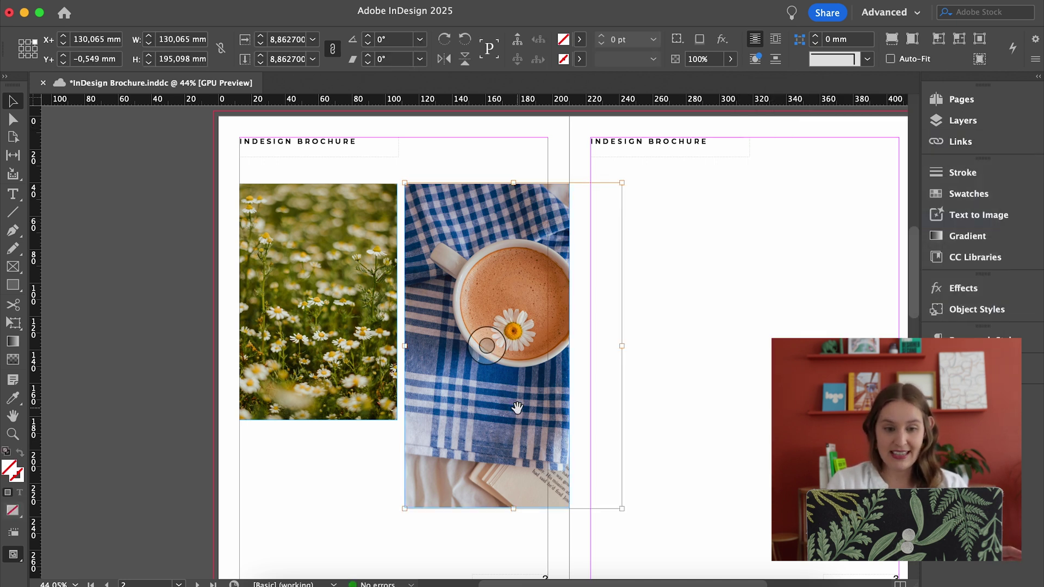
drag(492, 412, 489, 407)
key(Escape)
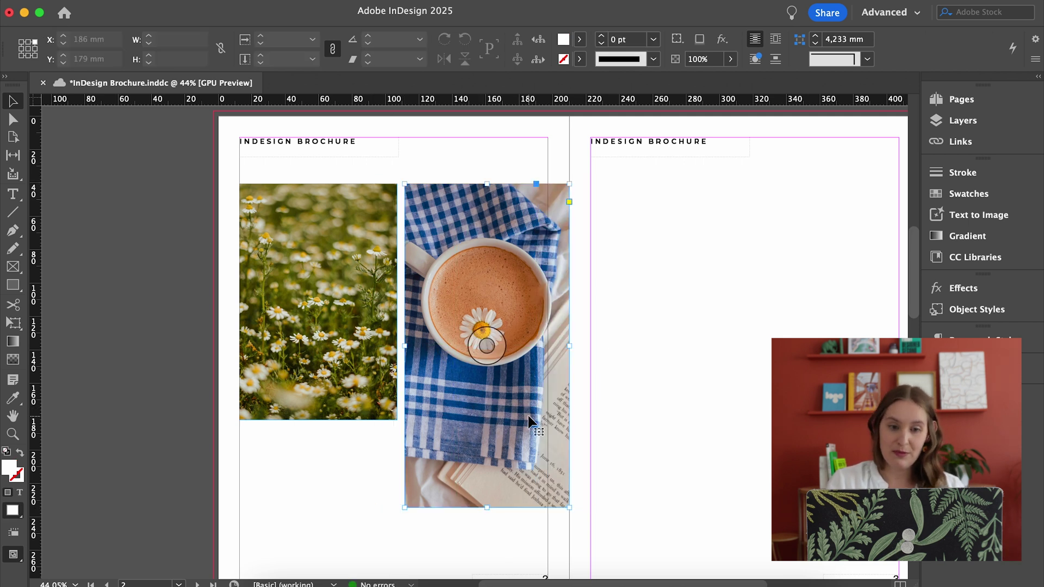
click(271, 1)
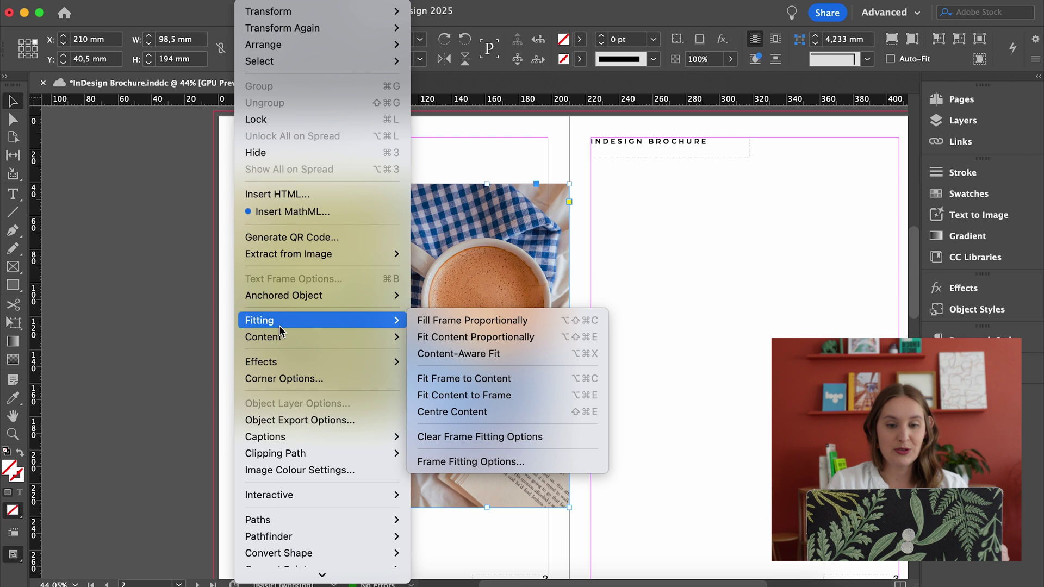
- Set the coffee-cup frame's Corner Options to Rounded, 4,233 mm, with all four corners linked
click(284, 378)
click(538, 323)
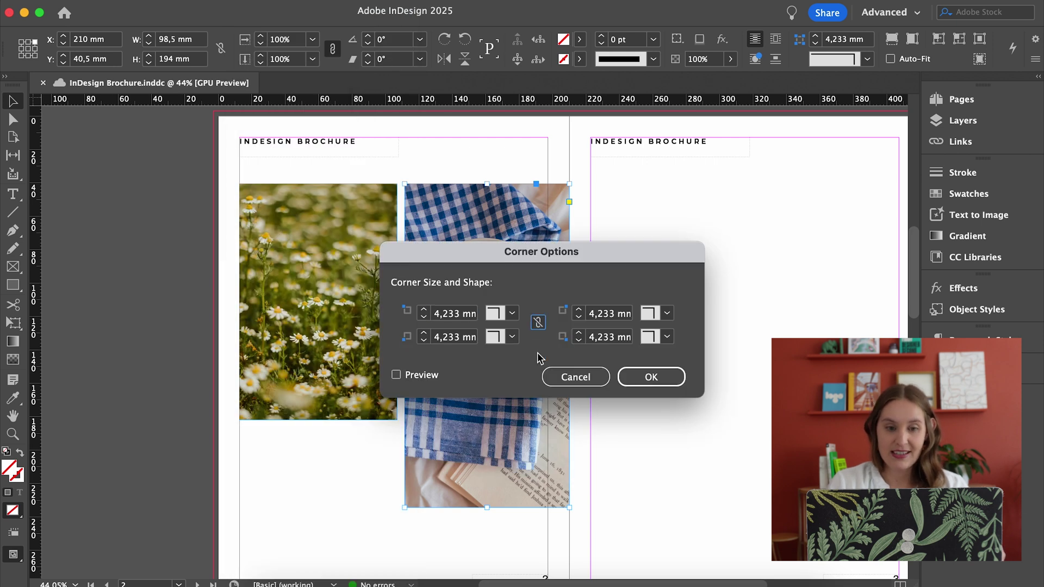
click(512, 313)
click(544, 409)
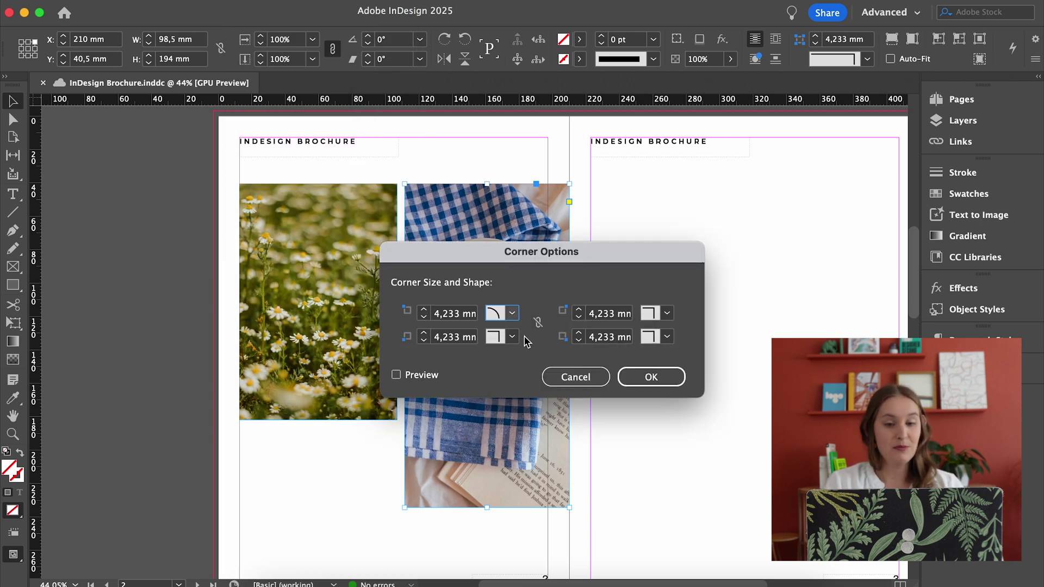
click(538, 323)
click(652, 371)
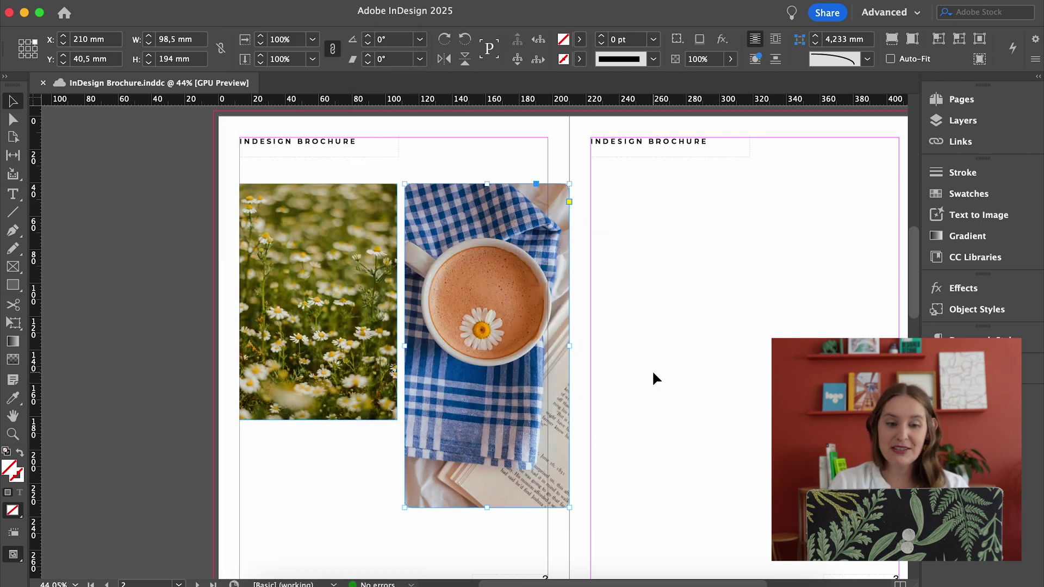
click(651, 369)
- Send the rounded coffee-cup photo to the back, behind the meadow photo
scroll(412, 508, up, 5)
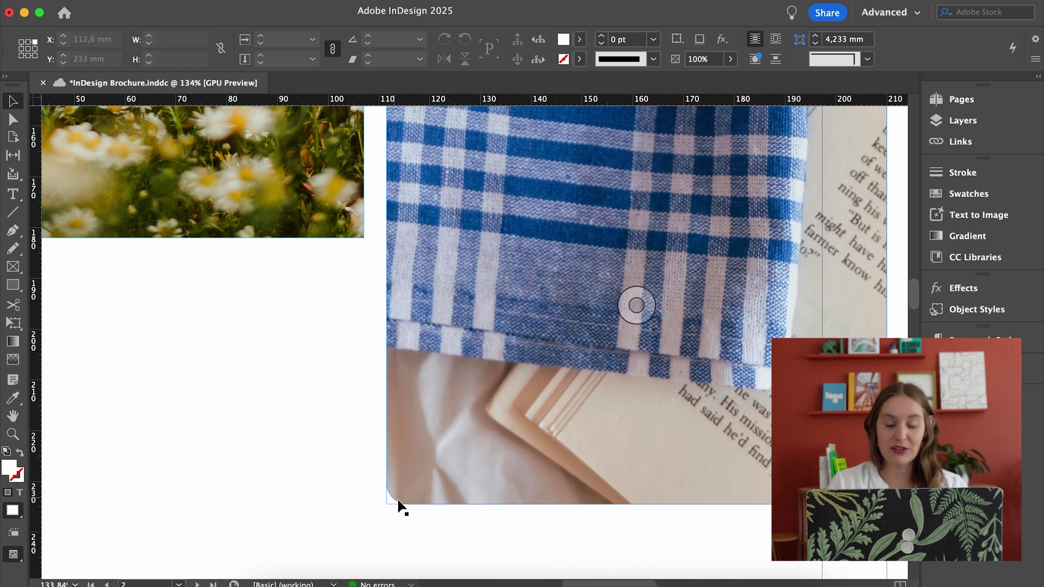
scroll(432, 521, down, 5)
right_click(583, 407)
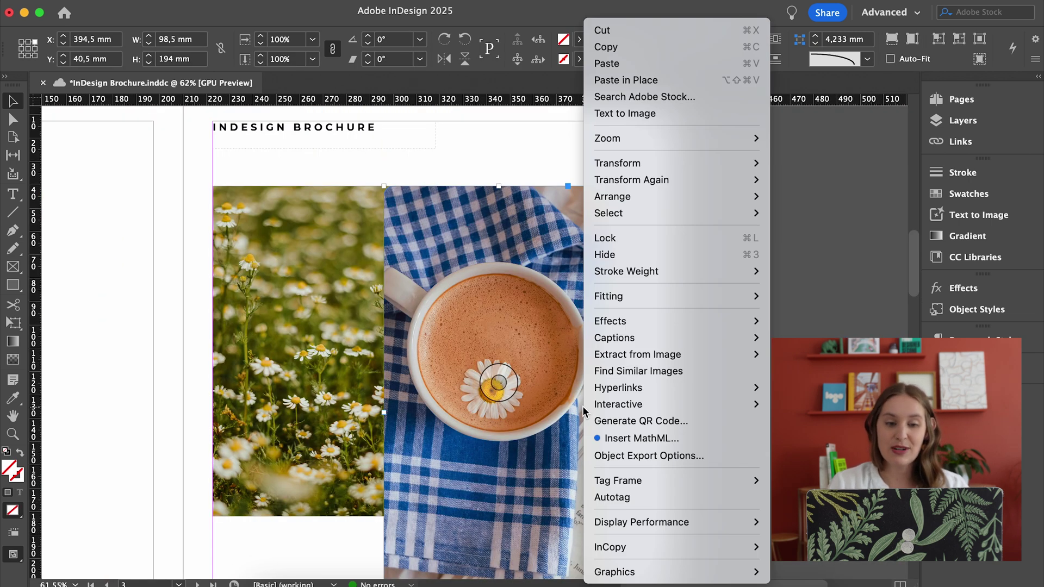
mouse_move(689, 196)
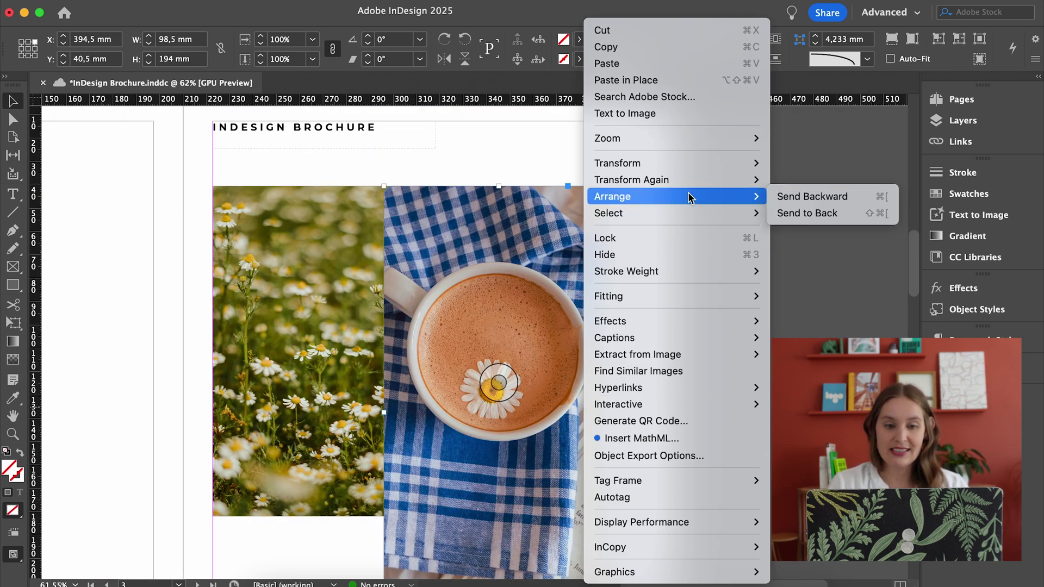
click(799, 213)
click(698, 322)
- Bring up the daisy field photo's context menu with its Transform options
scroll(695, 321, down, 5)
scroll(694, 321, left, 2)
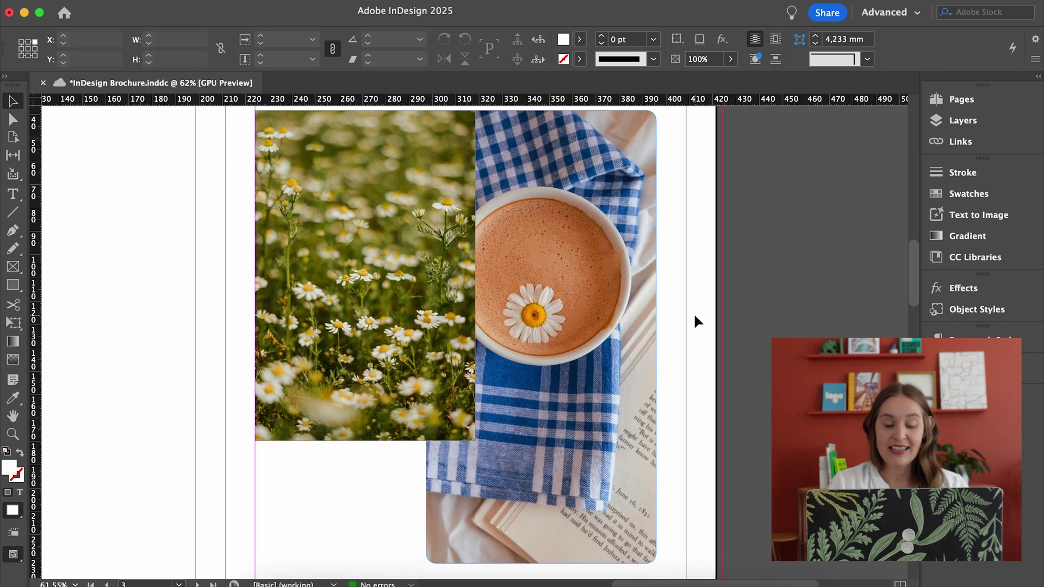
right_click(485, 358)
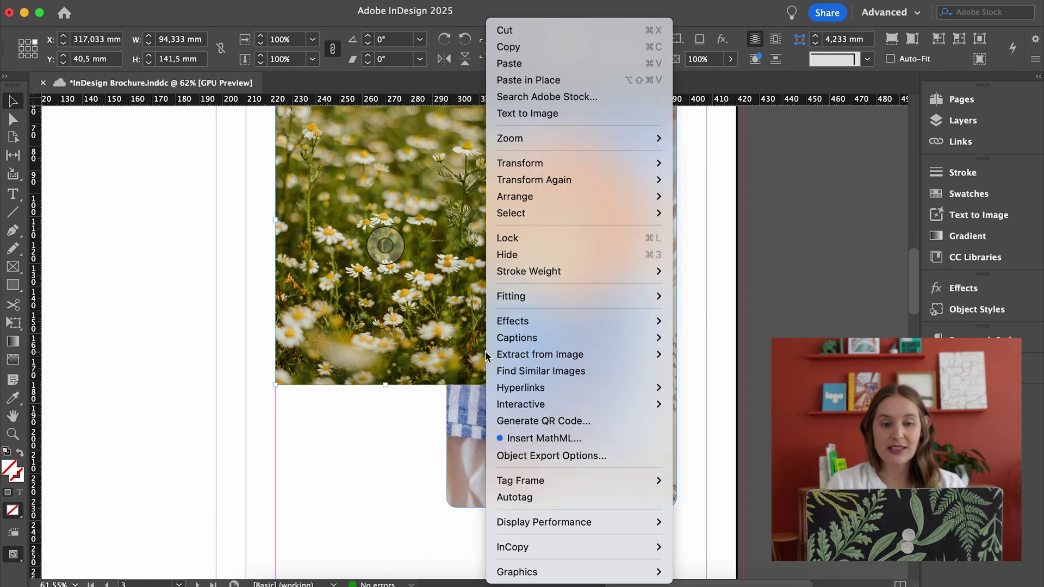
mouse_move(547, 163)
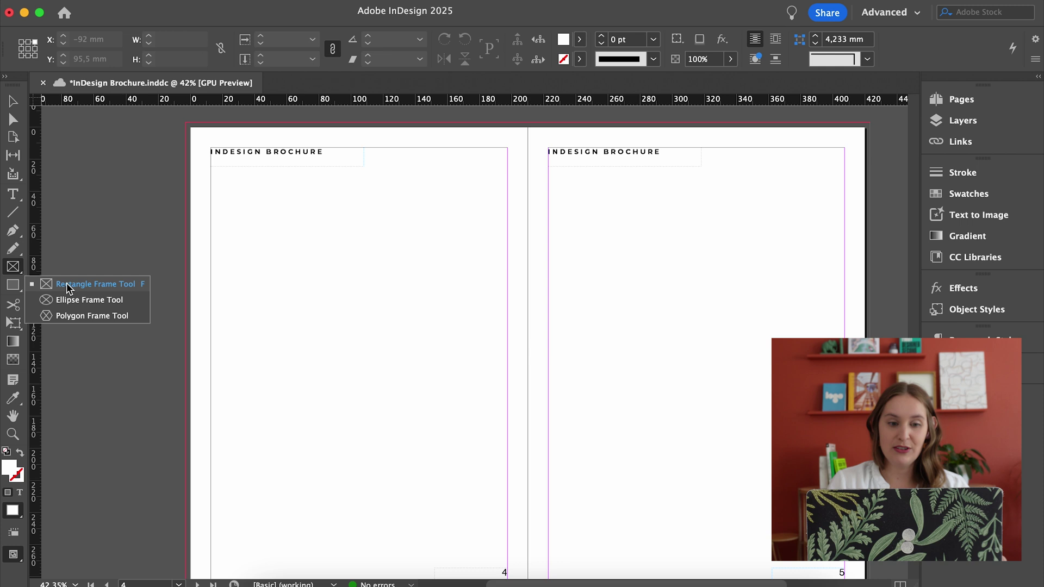
- Draw a thin black-filled bar under the page 4 header
click(65, 283)
scroll(233, 170, up, 3)
drag(211, 160, 324, 160)
double_click(9, 468)
drag(530, 357, 343, 437)
drag(547, 239, 547, 435)
click(695, 225)
- Outline a closed shape from the fold, curving up to page 5's top-right and down to its bottom-right
scroll(566, 205, down, 3)
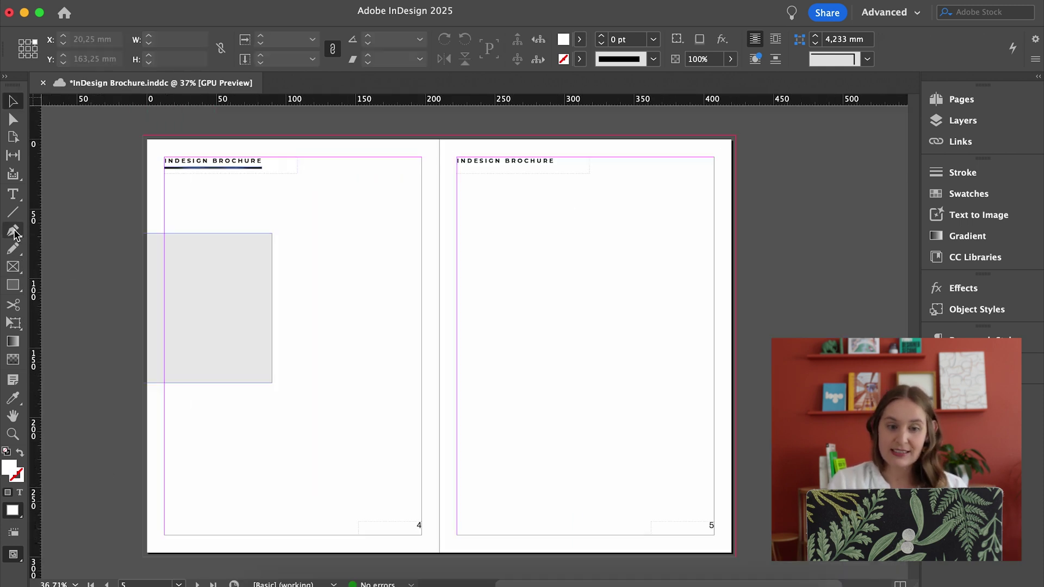
click(438, 557)
click(439, 379)
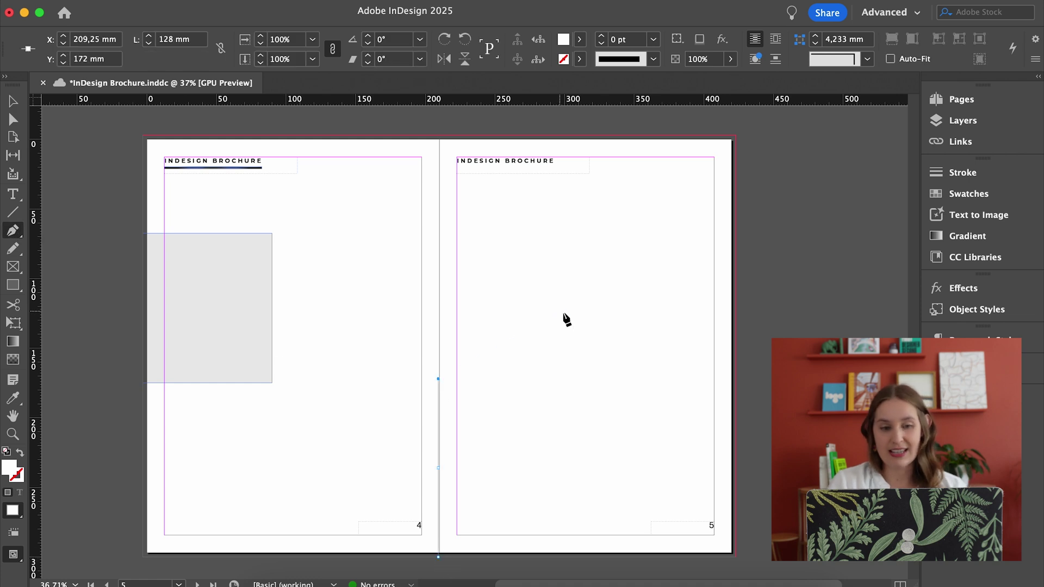
drag(564, 313, 611, 249)
drag(734, 195, 832, 201)
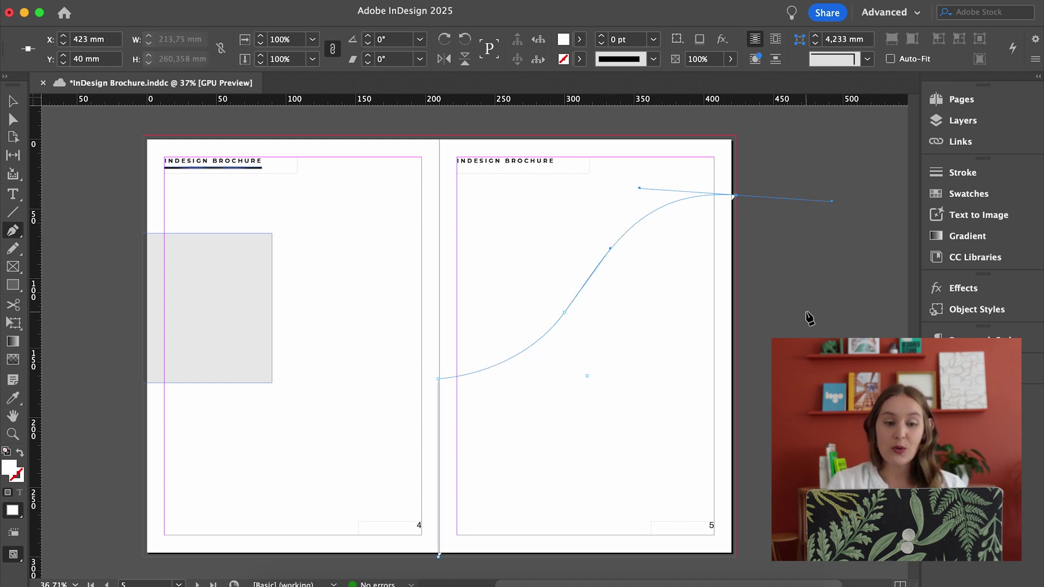
click(736, 556)
click(438, 556)
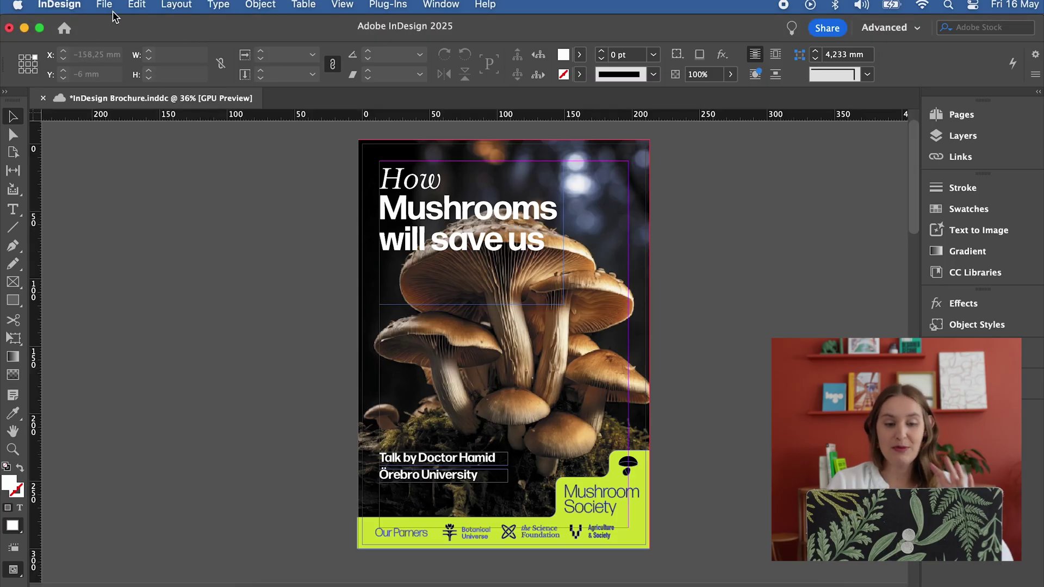
- Export the document with the Adobe PDF (Print) format to reach the Export Adobe PDF dialog
click(113, 10)
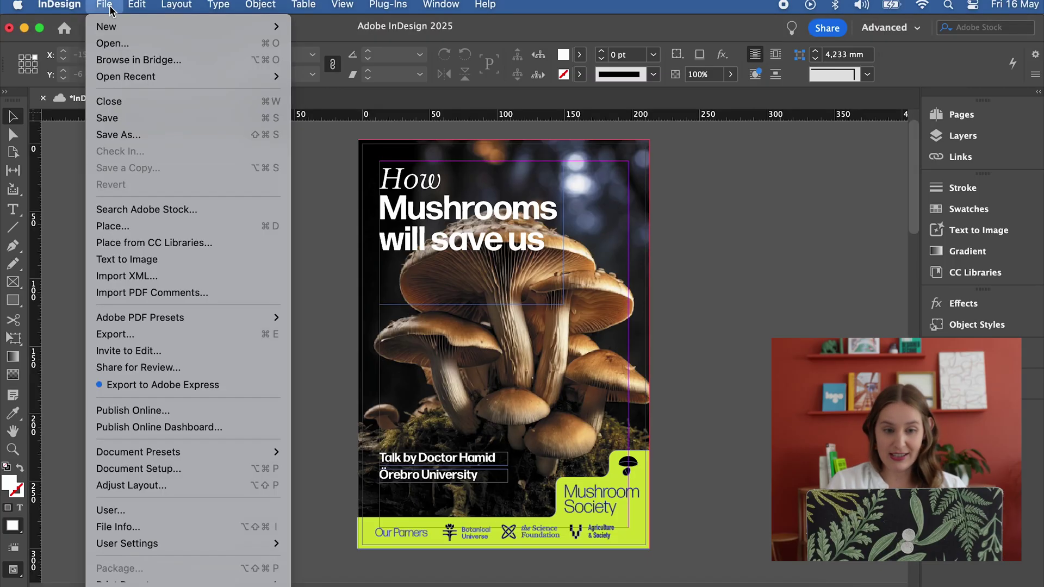
click(120, 340)
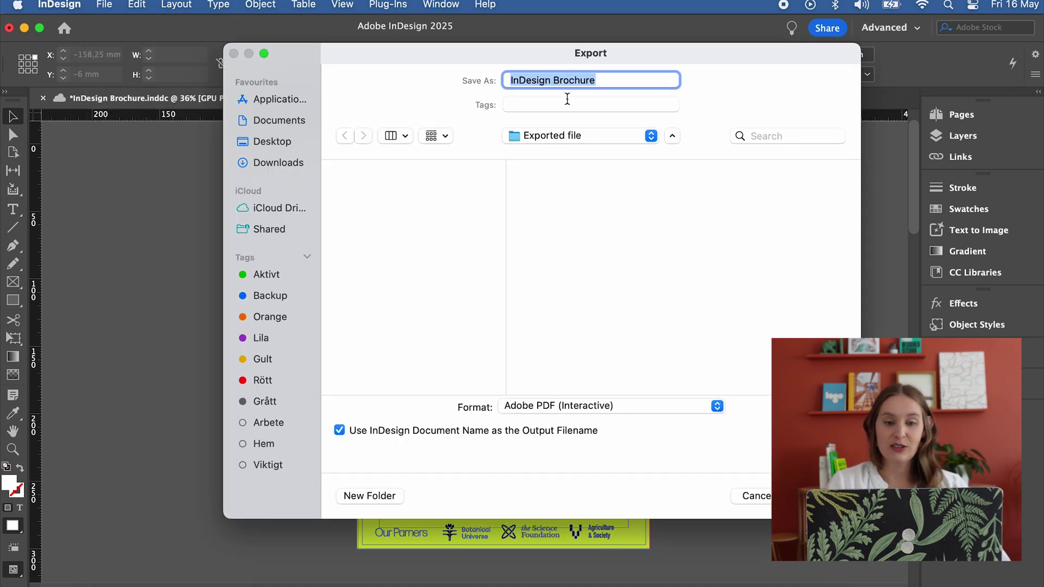
click(718, 407)
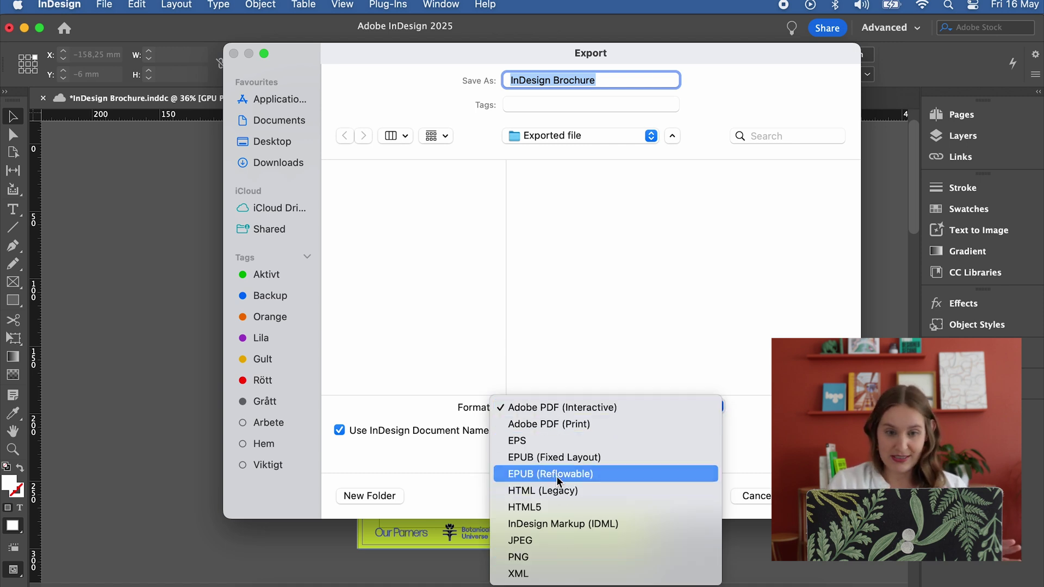
click(556, 425)
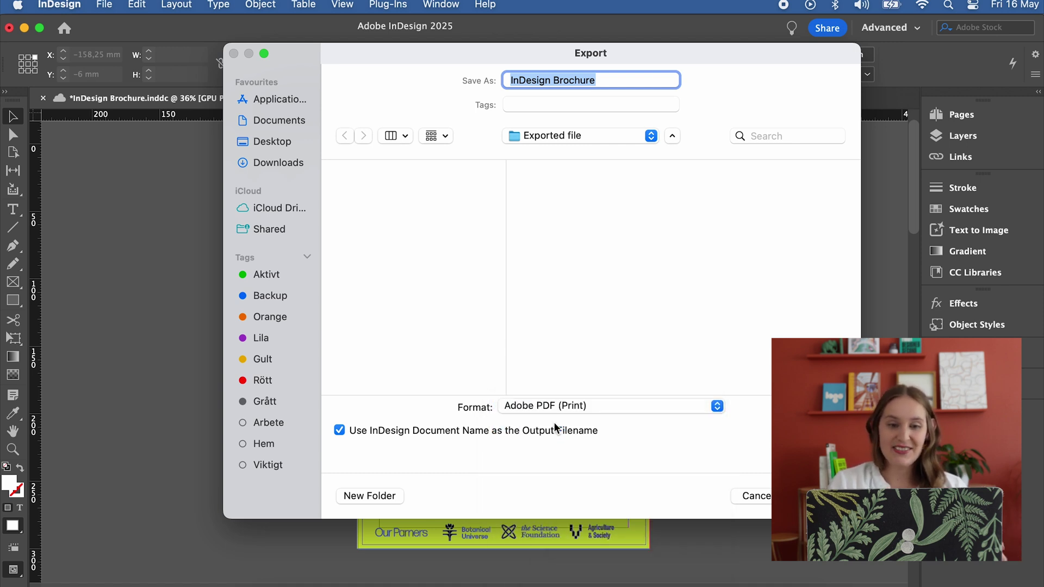
key(Return)
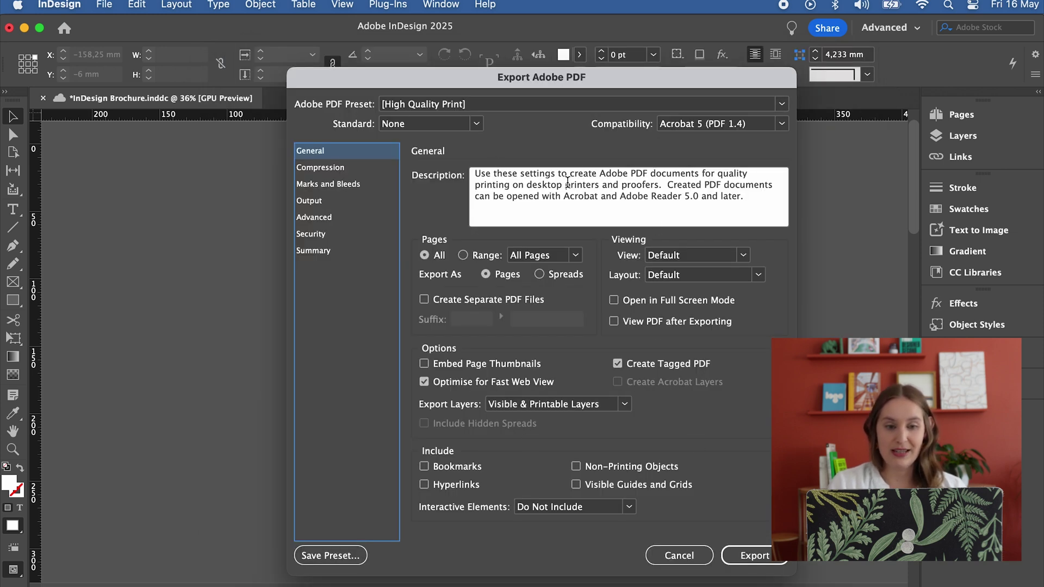
- Keep the [High Quality Print] preset and view its Compression settings (300 ppi, Maximum quality)
click(503, 105)
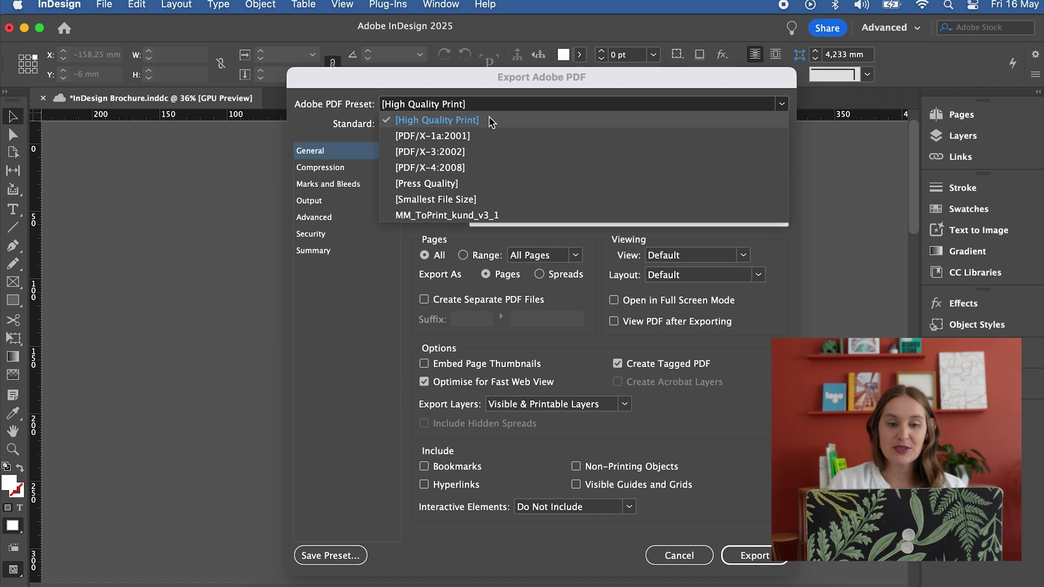
click(454, 120)
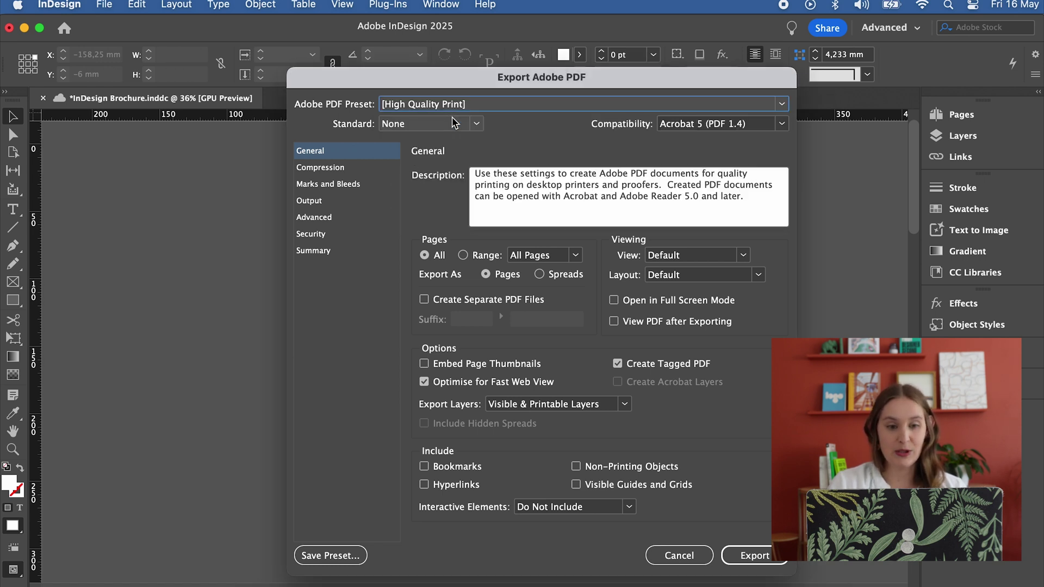
click(343, 169)
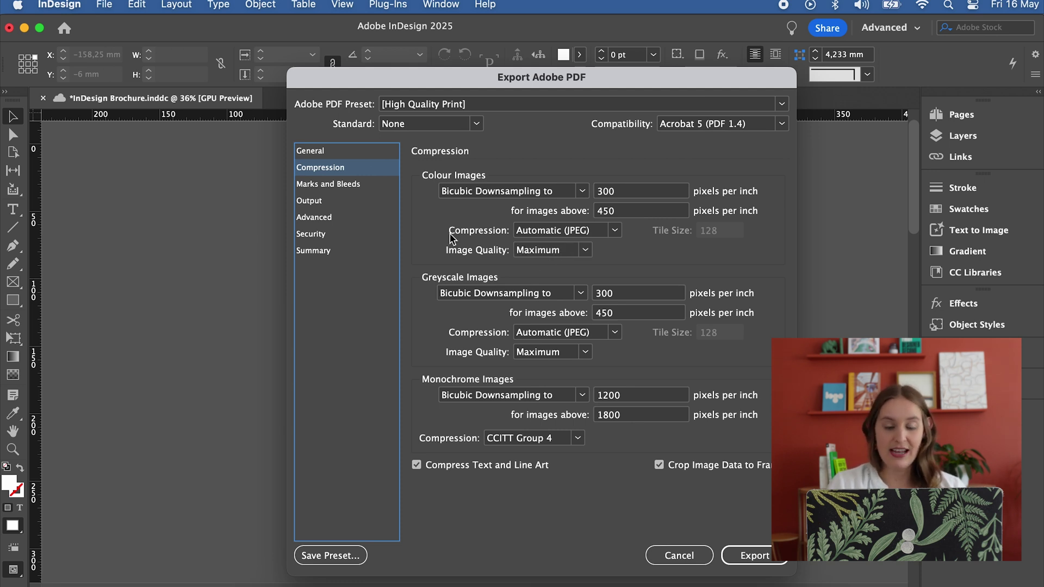
- In Marks and Bleeds, use the document's 3 mm bleed and add crop and bleed marks
click(354, 188)
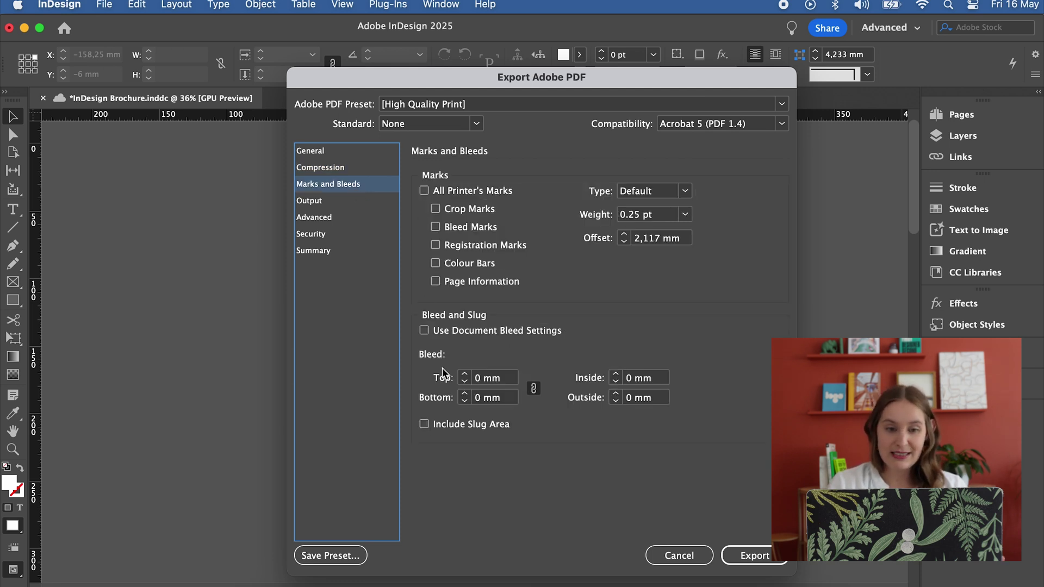
click(425, 331)
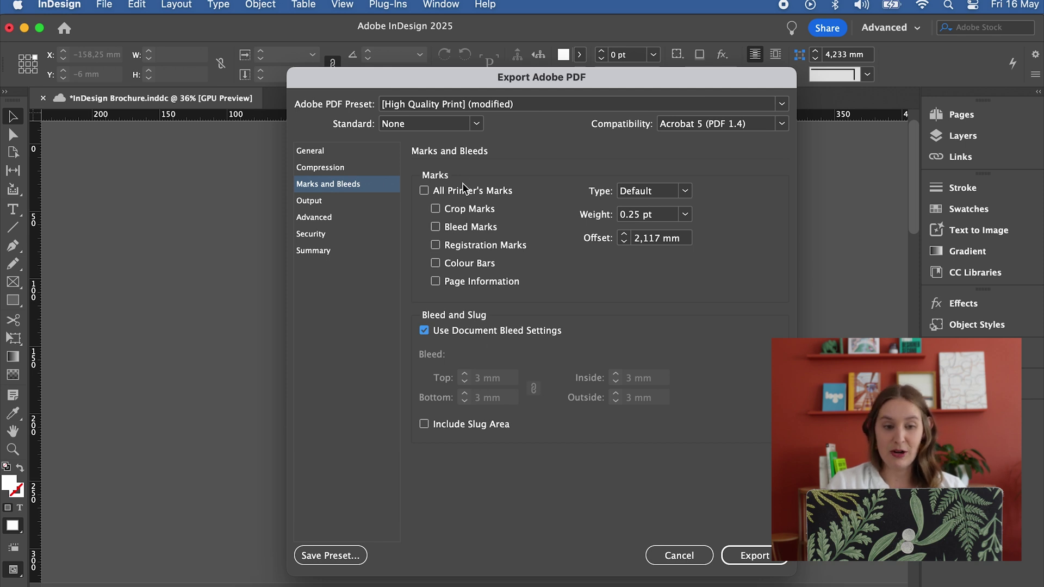
click(435, 209)
click(436, 227)
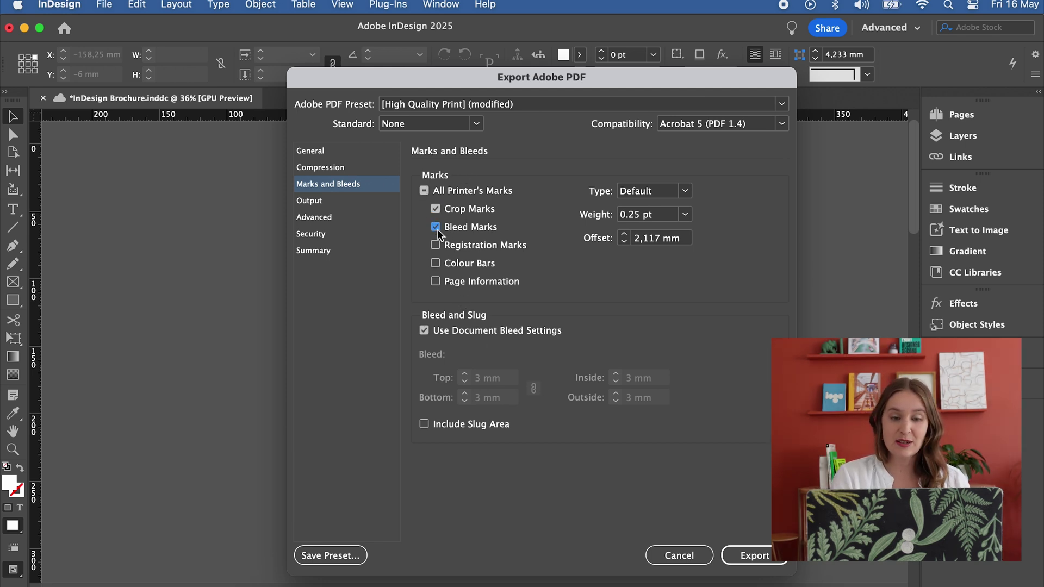
click(313, 217)
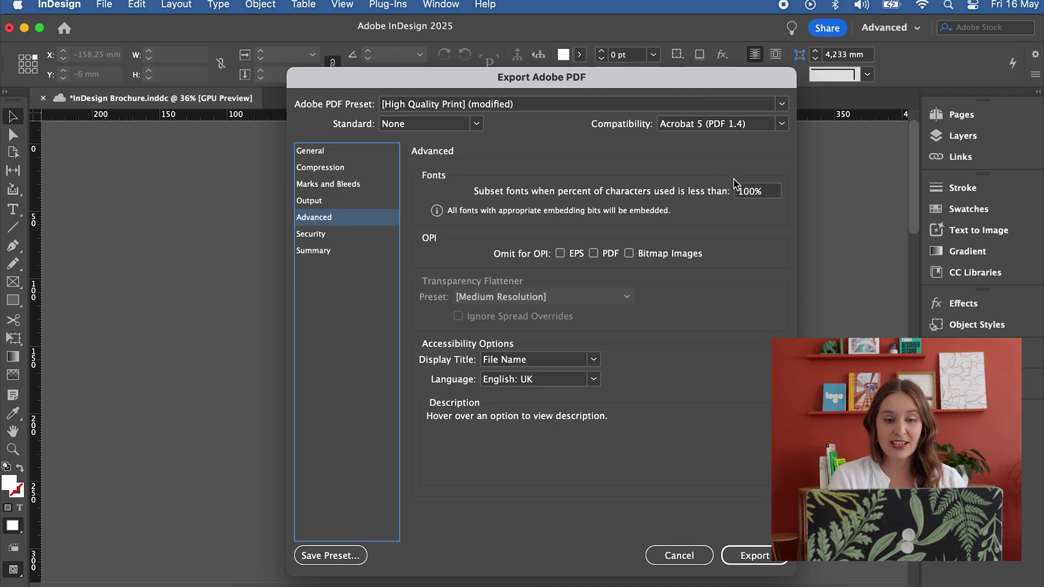
- Set the font subsetting threshold to 0% and check the Security and Summary pages
drag(768, 194, 733, 197)
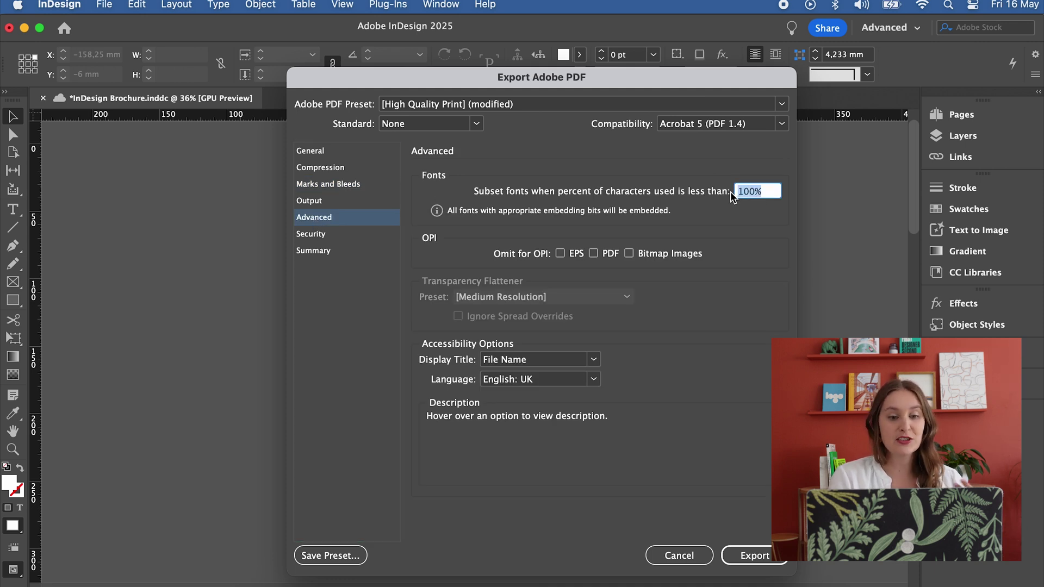
text(0)
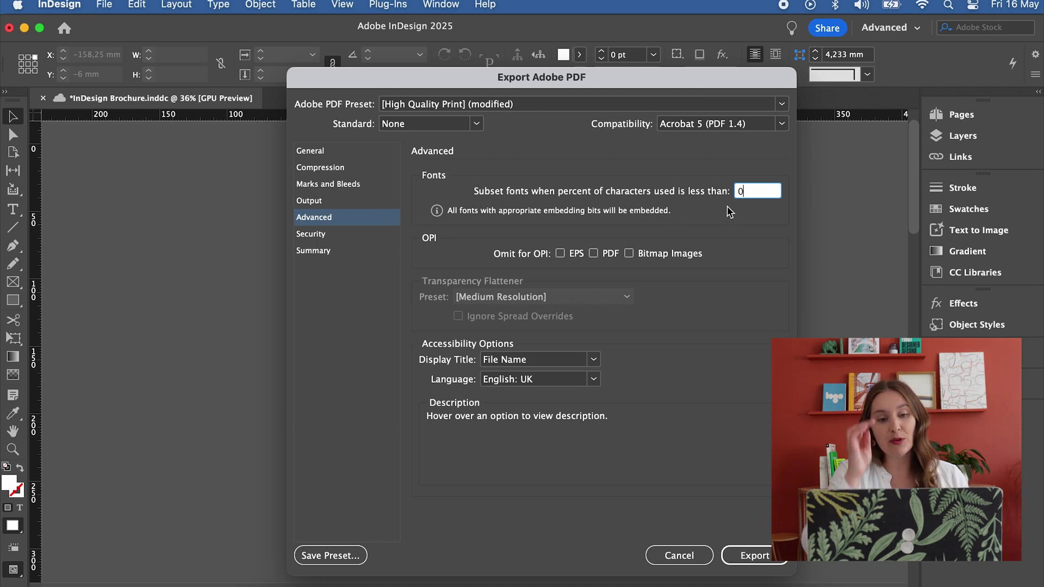
click(314, 234)
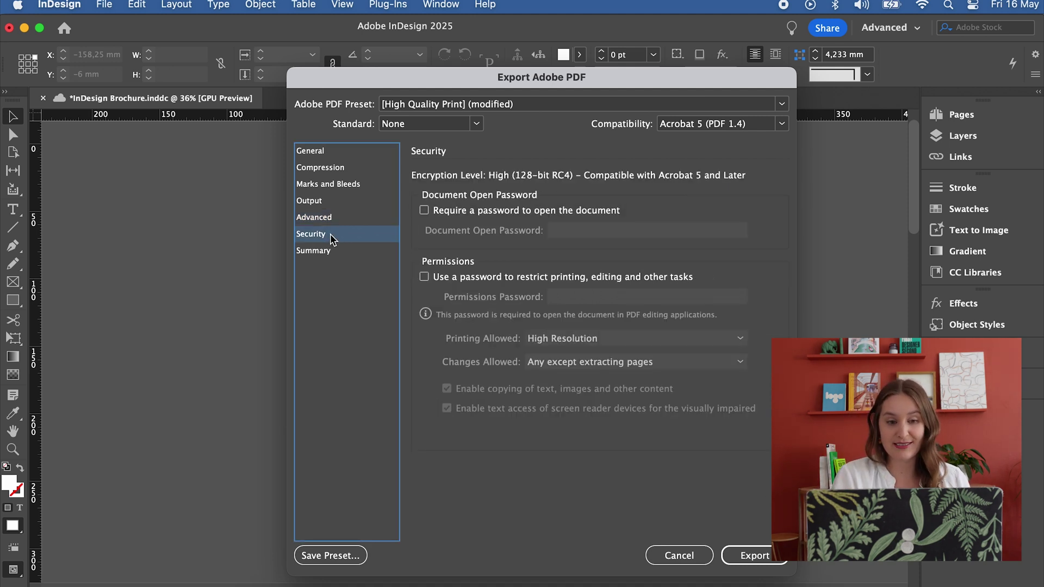
click(333, 254)
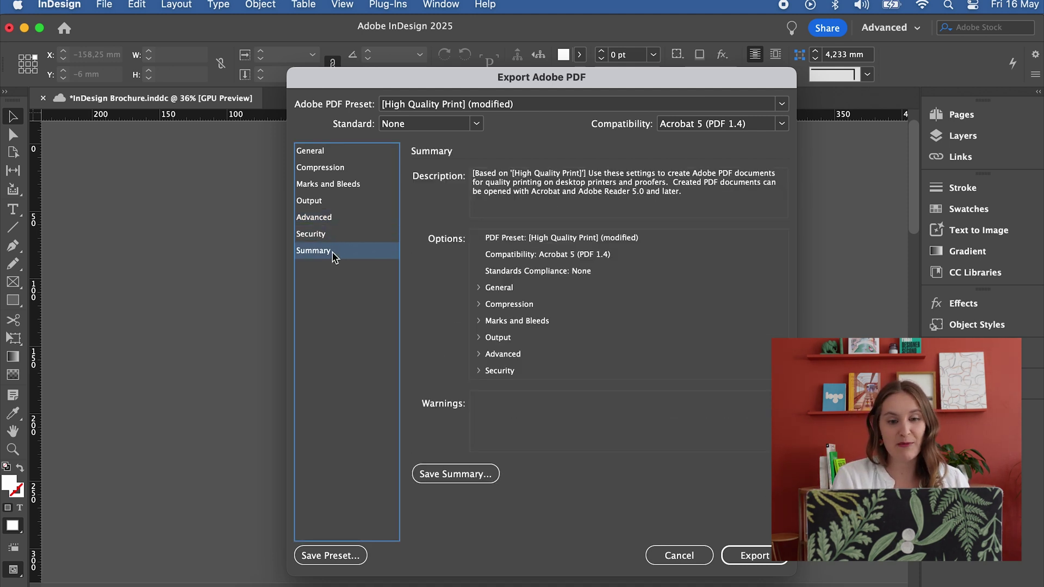